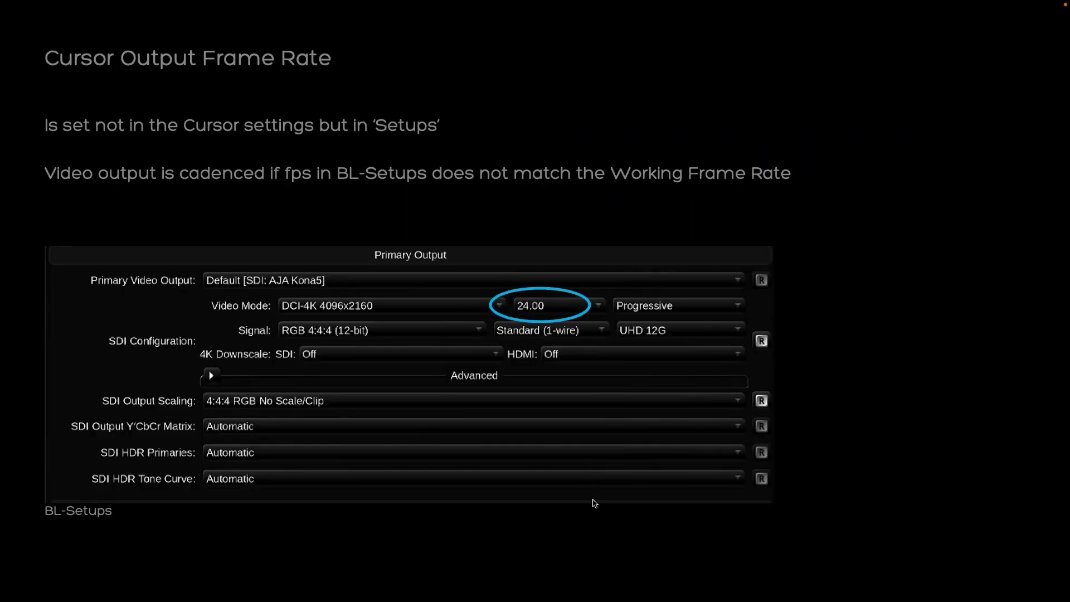
Exit full-screen view so the Cursor Output Frame Rate slide sits in the normal Baselight layout.
{"action": "key", "text": "Escape"}
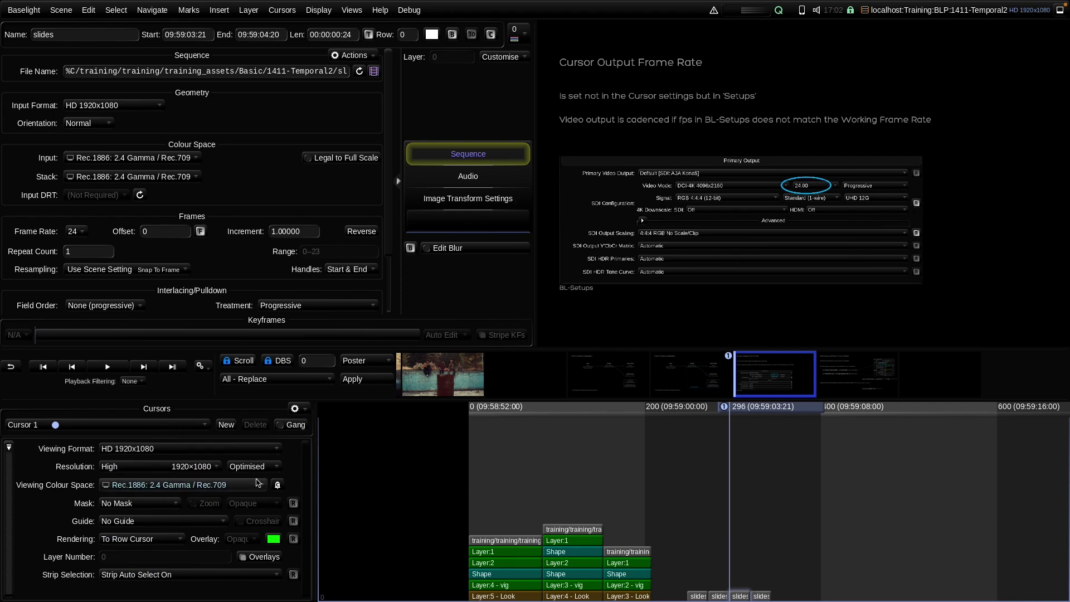
{"action": "left_click", "coordinate": [24, 10]}
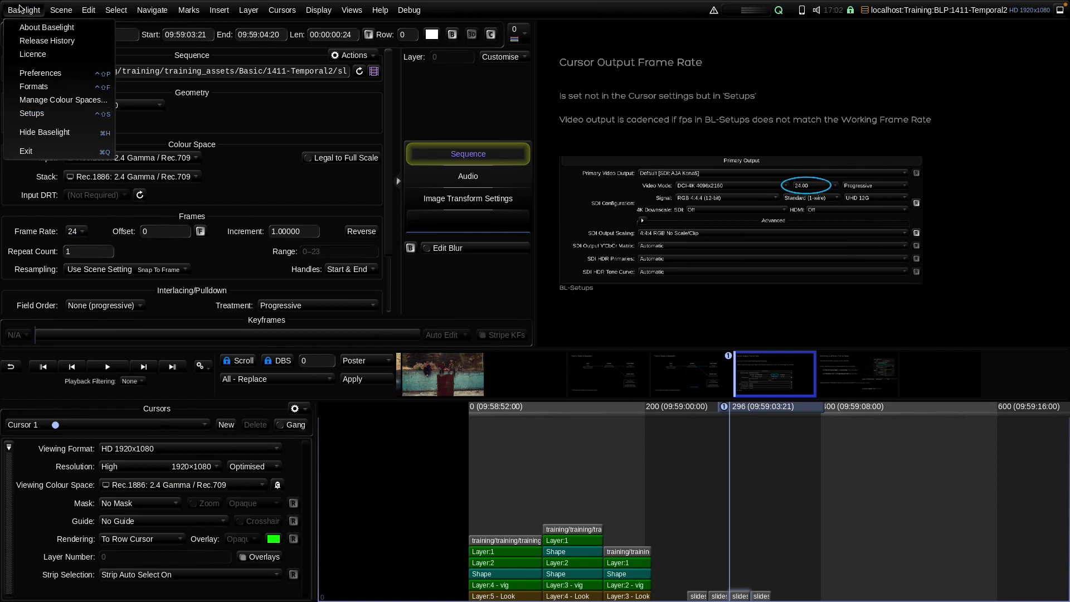
{"action": "left_click", "coordinate": [20, 8]}
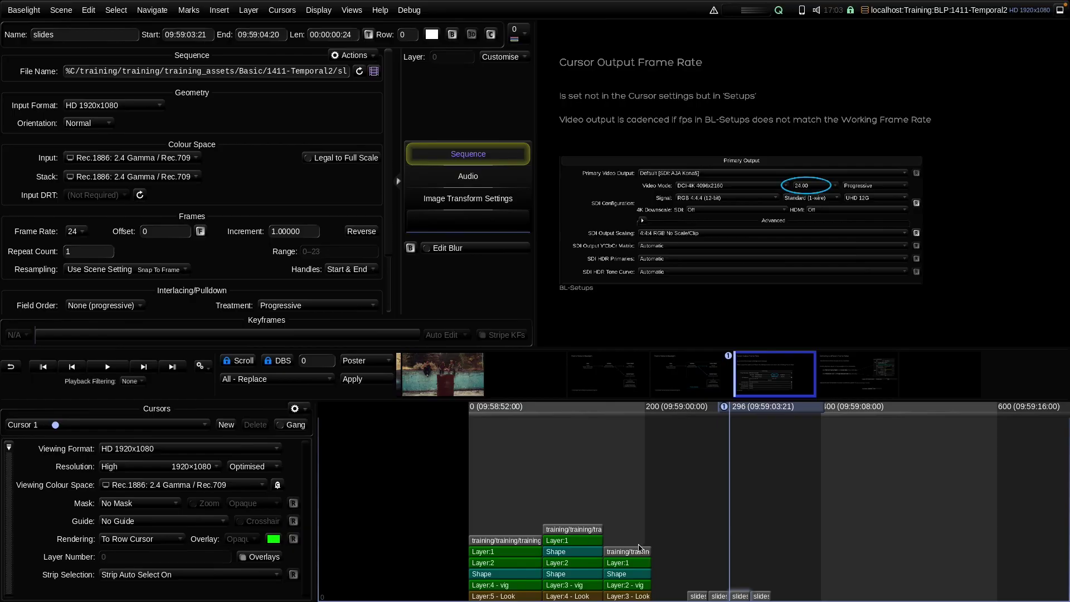
{"action": "key", "text": "f"}
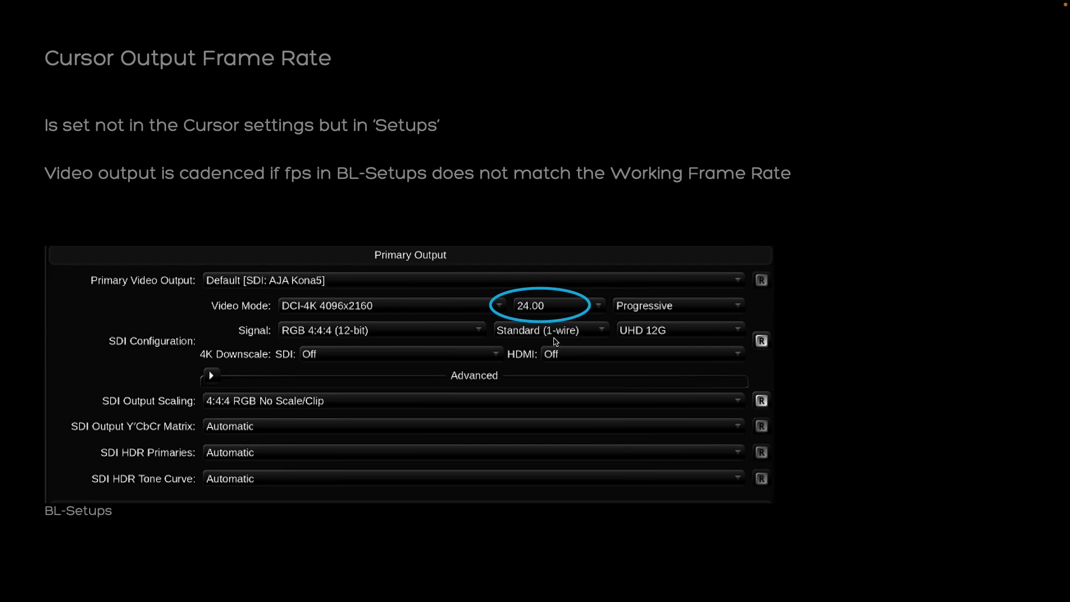
{"action": "key", "text": "Escape"}
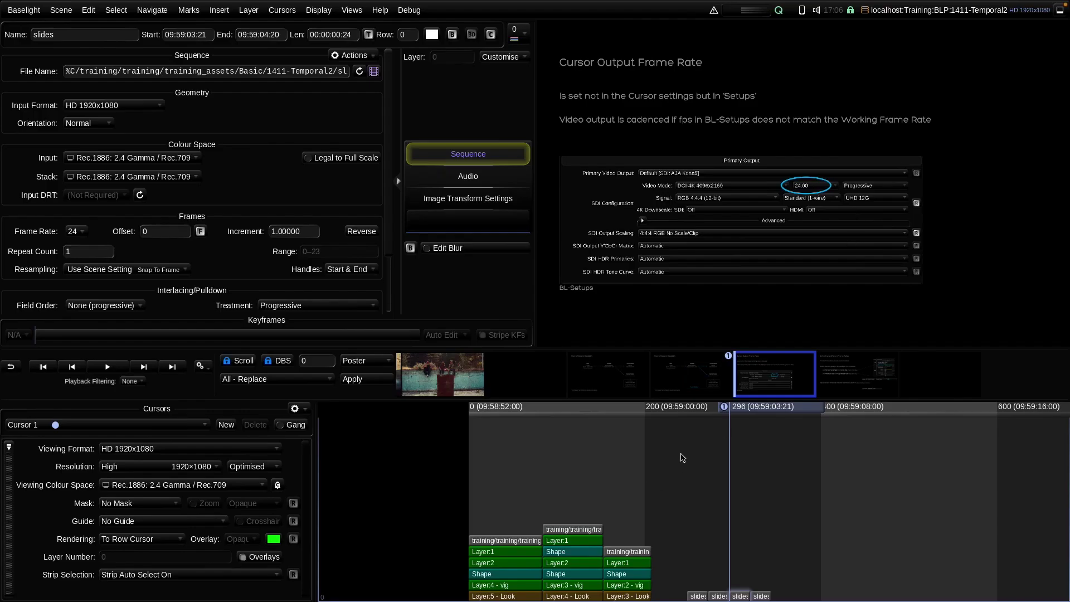
Move the playhead back to the railway shot and turn on Display > Show Playback fps.
{"action": "left_click_drag", "start_coordinate": [755, 408], "coordinate": [461, 449]}
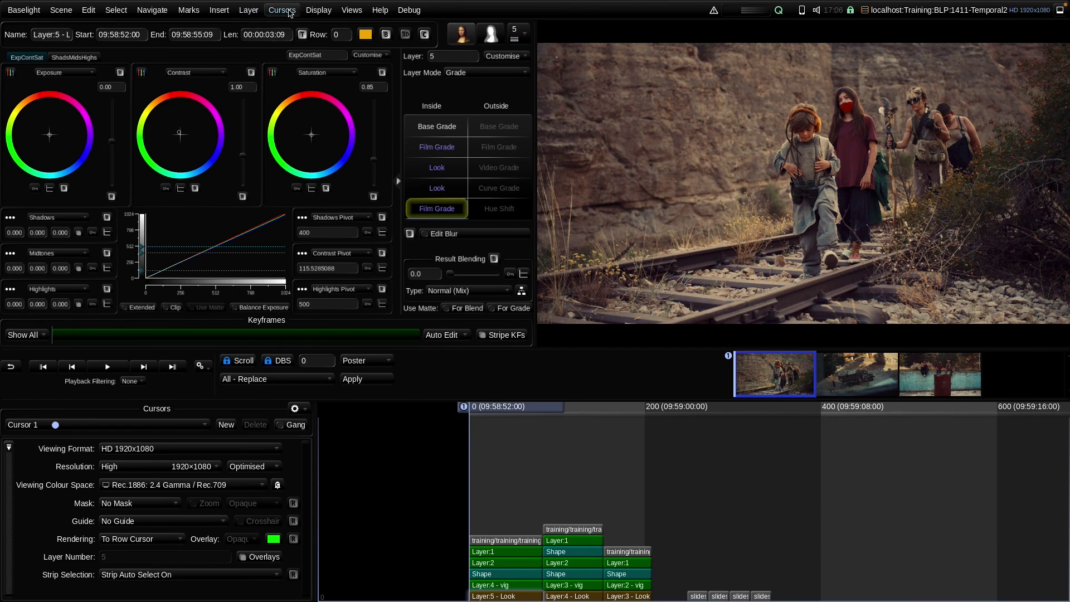
{"action": "left_click", "coordinate": [315, 10]}
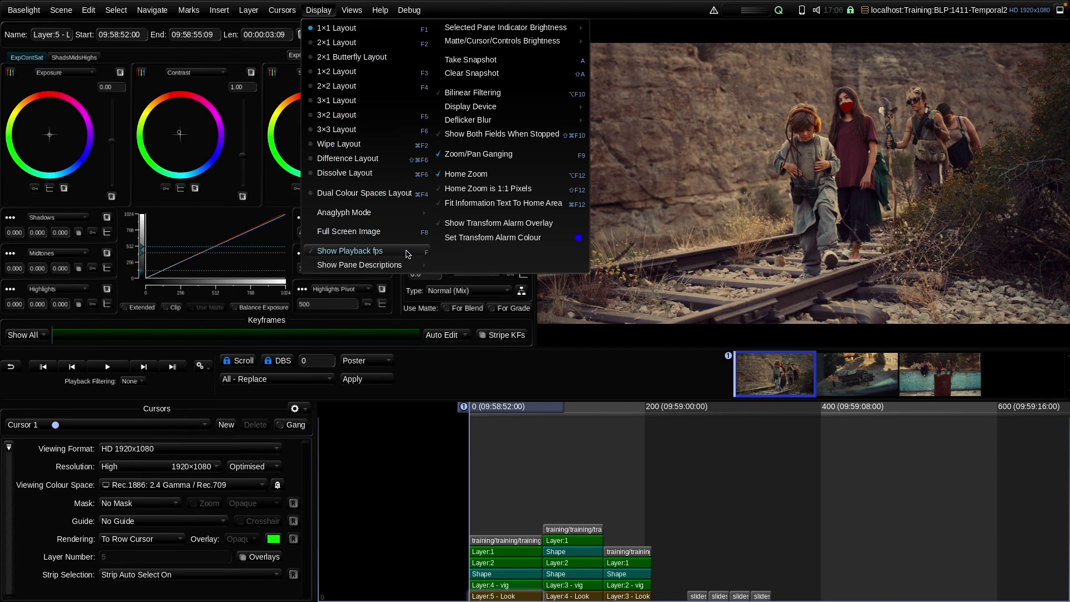
{"action": "left_click", "coordinate": [407, 253]}
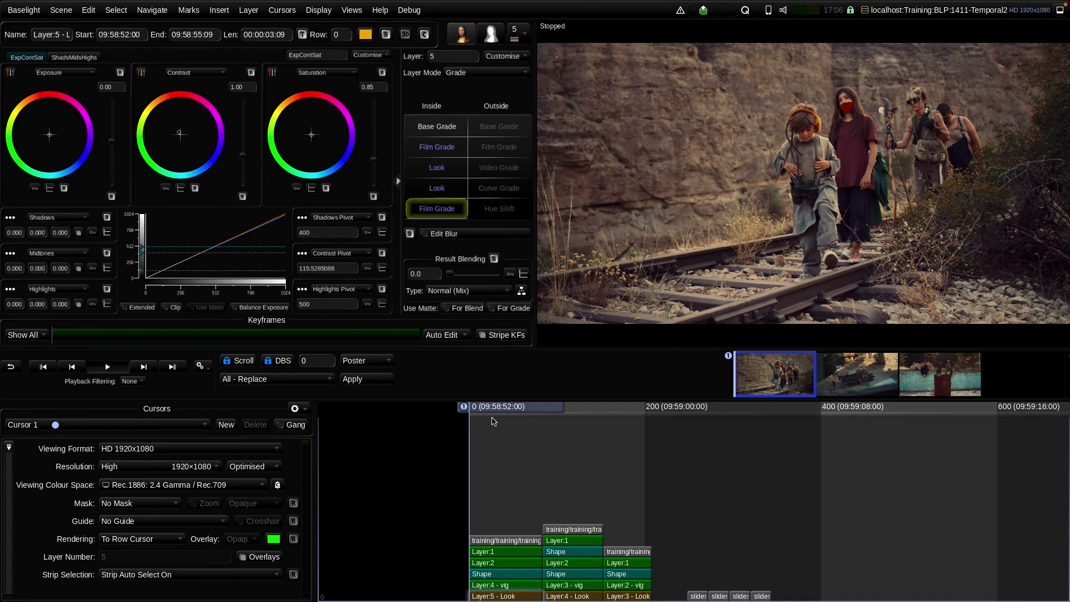
Play the timeline to confirm 24 fps cadenced, then return to frame 1 of the railway shot.
{"action": "key", "text": "space"}
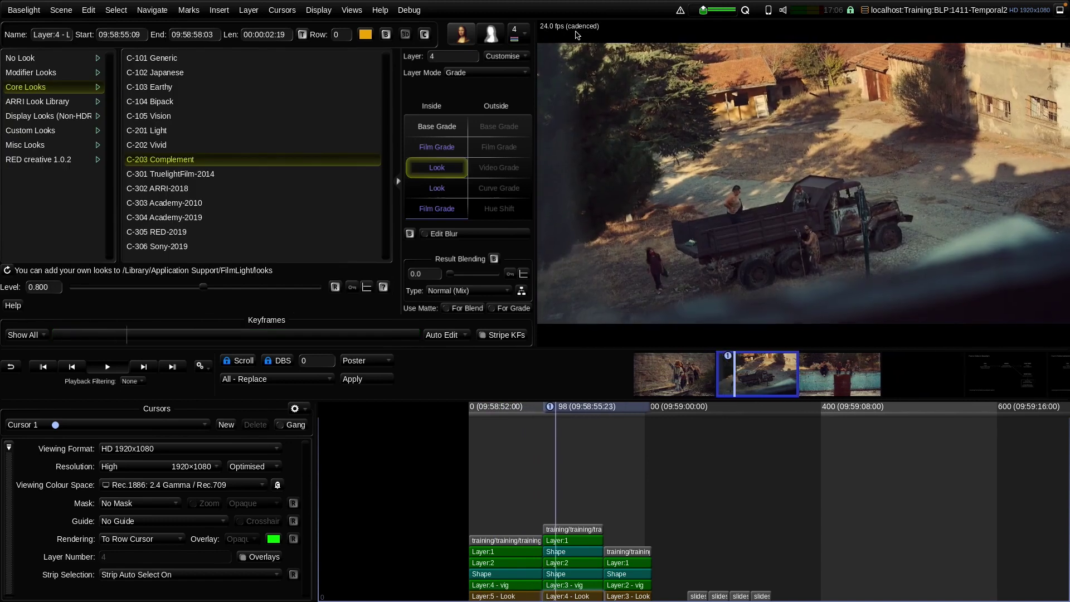
{"action": "key", "text": "space"}
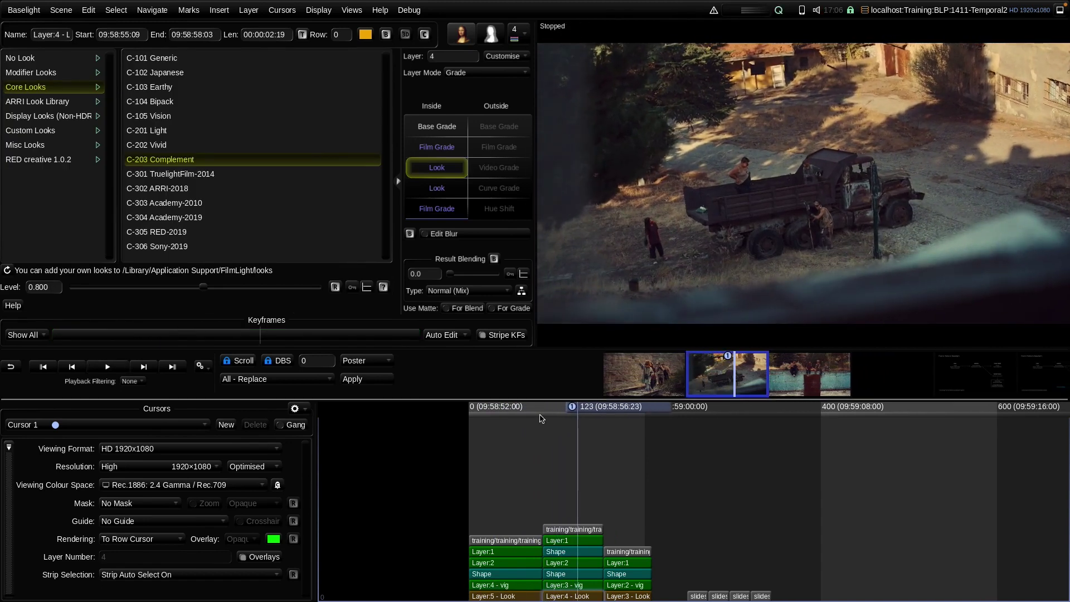
{"action": "key", "text": "Home"}
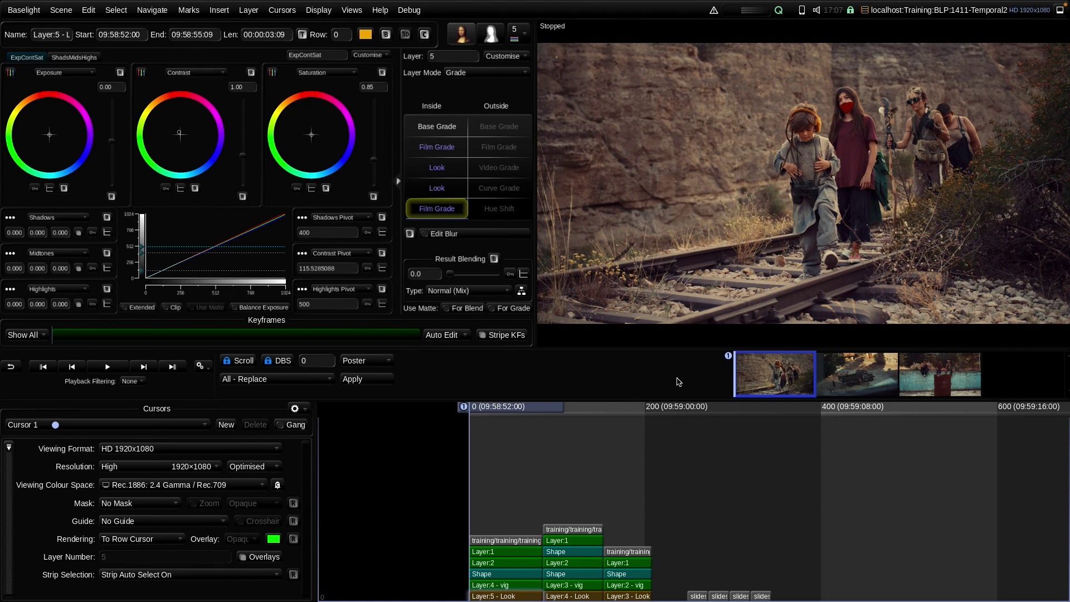
{"action": "left_click_drag", "start_coordinate": [504, 415], "coordinate": [468, 419]}
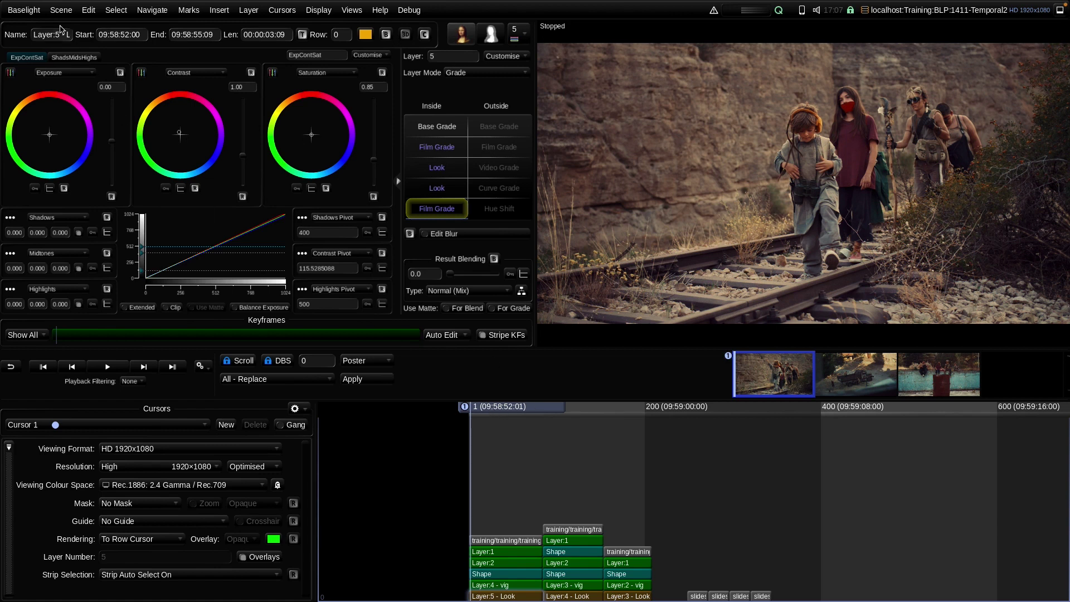
{"action": "left_click", "coordinate": [352, 10]}
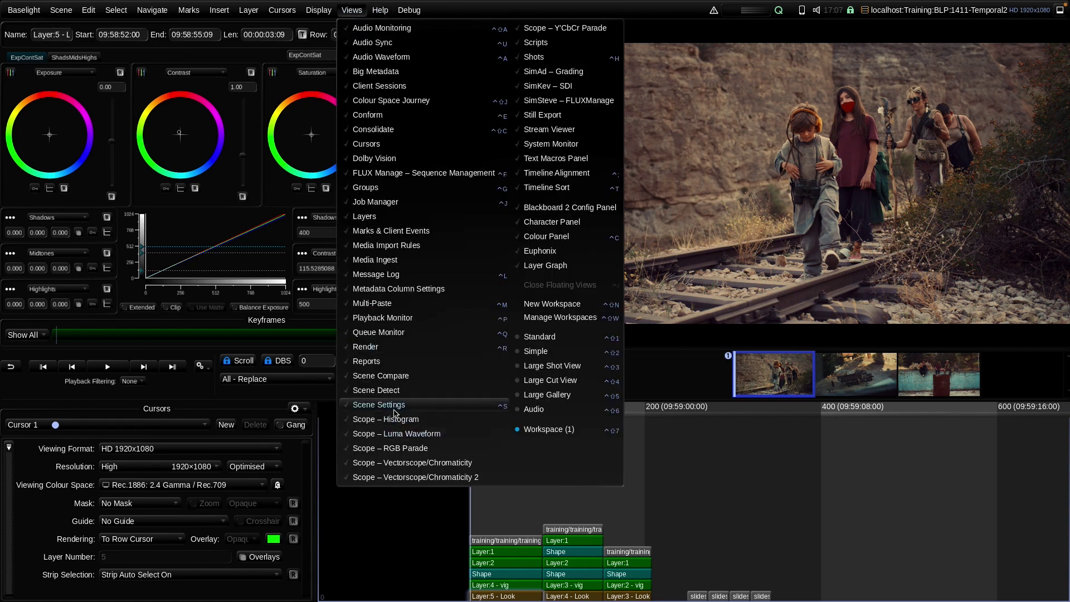
{"action": "left_click", "coordinate": [395, 406]}
{"action": "left_click", "coordinate": [280, 187]}
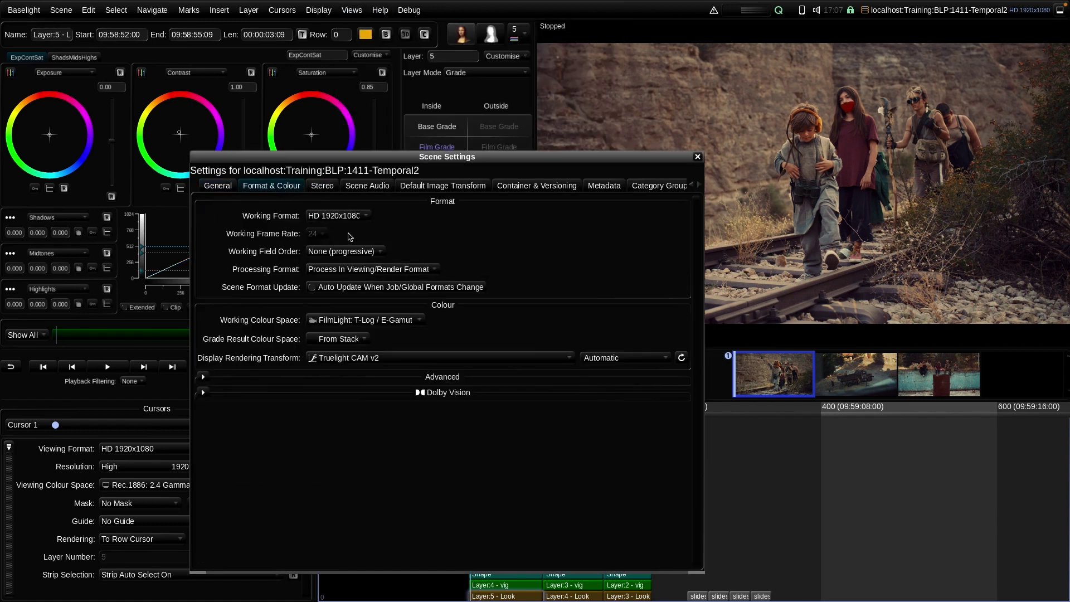
{"action": "left_click", "coordinate": [699, 157]}
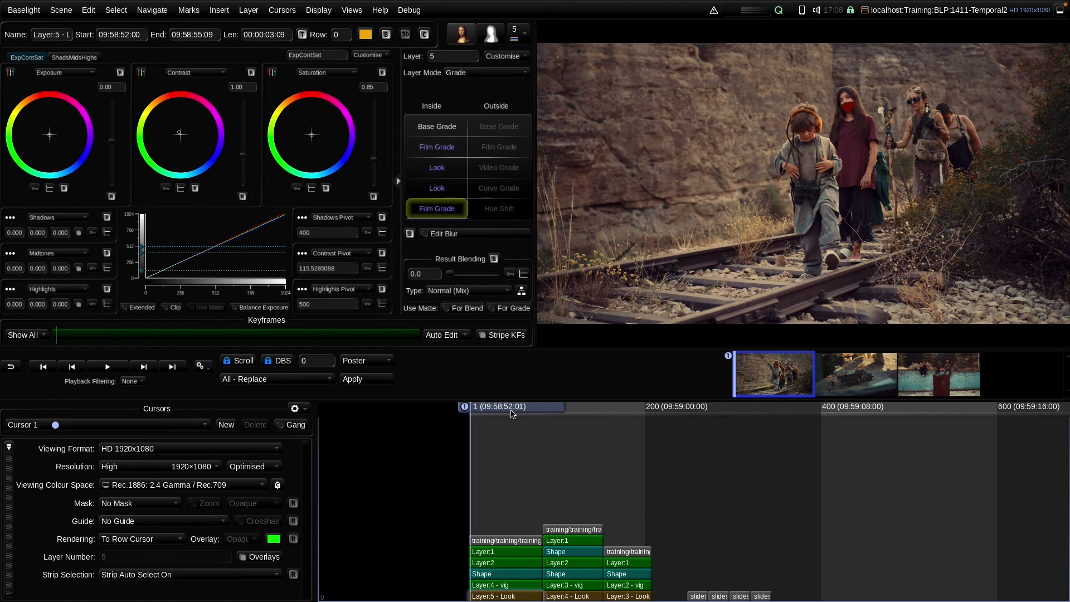
Scrub to the slides clip and show the Delivering to different Frame Rates slide full screen.
{"action": "left_click_drag", "start_coordinate": [511, 412], "coordinate": [795, 436]}
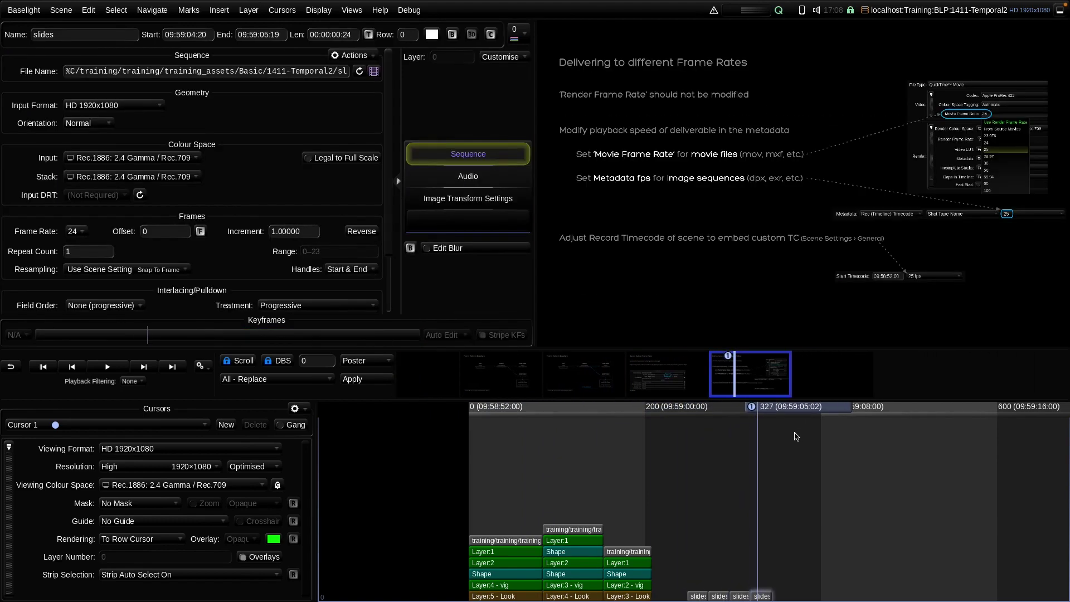
{"action": "key", "text": "f"}
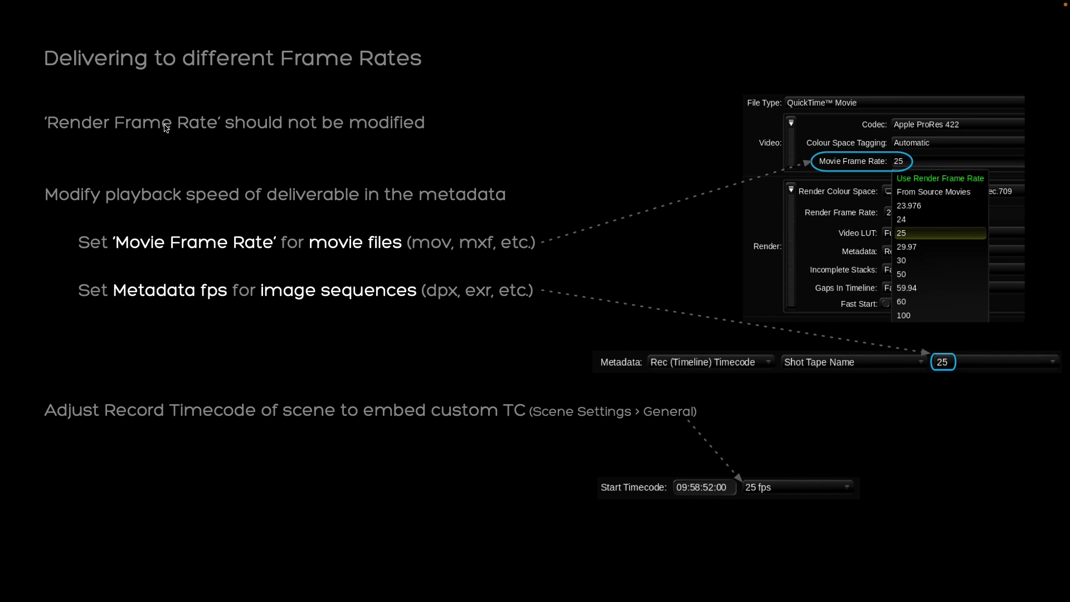
Exit full screen, open the Render view and add a 24p Render Frame Rate to the ProRes deliverable.
{"action": "key", "text": "Escape"}
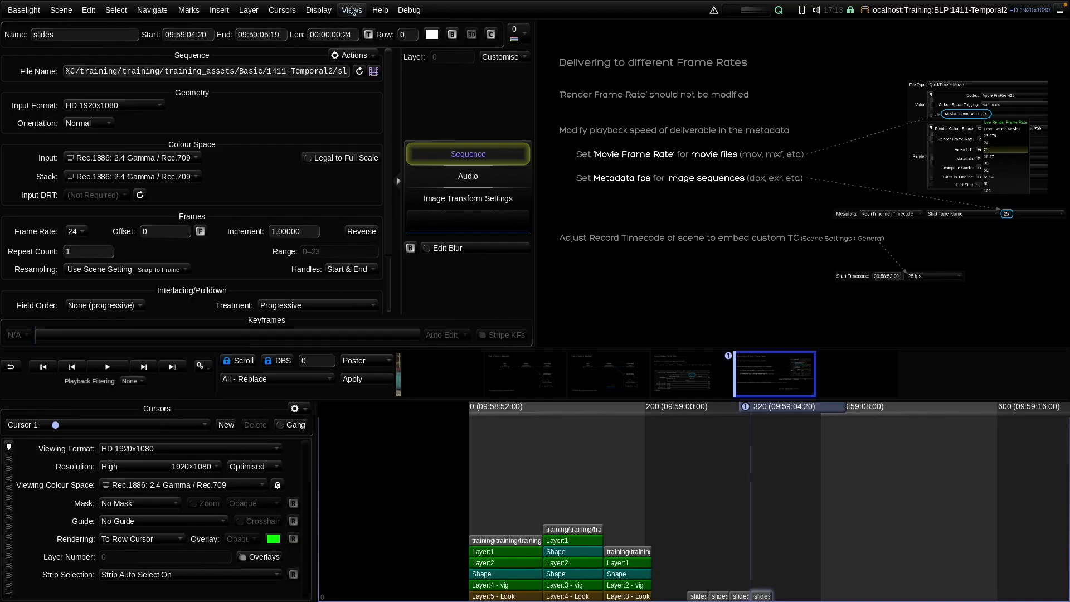
{"action": "left_click", "coordinate": [352, 11]}
{"action": "left_click", "coordinate": [380, 349]}
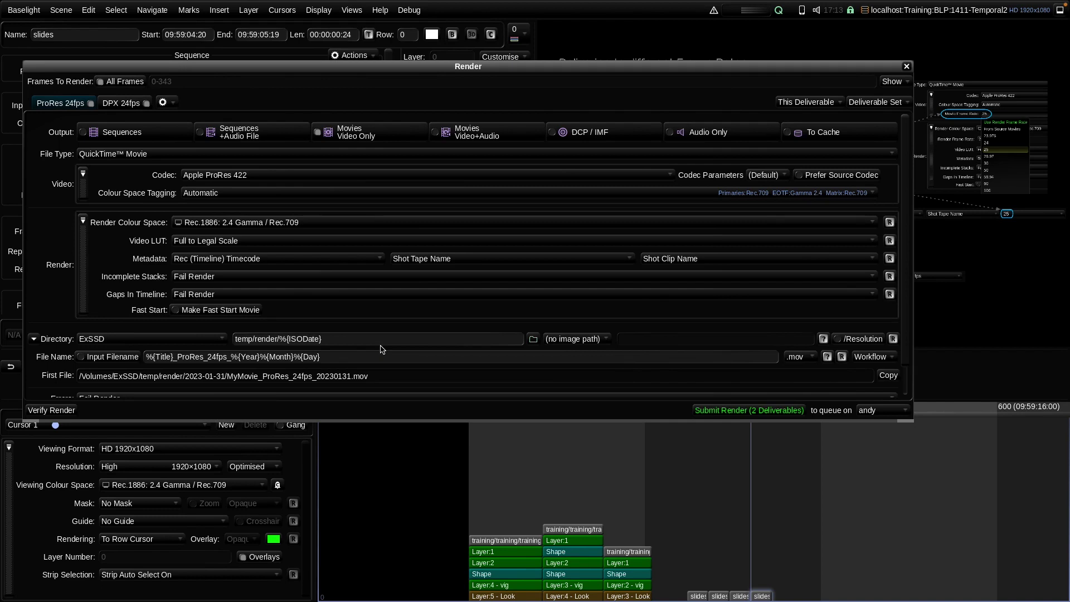
{"action": "left_click", "coordinate": [82, 221]}
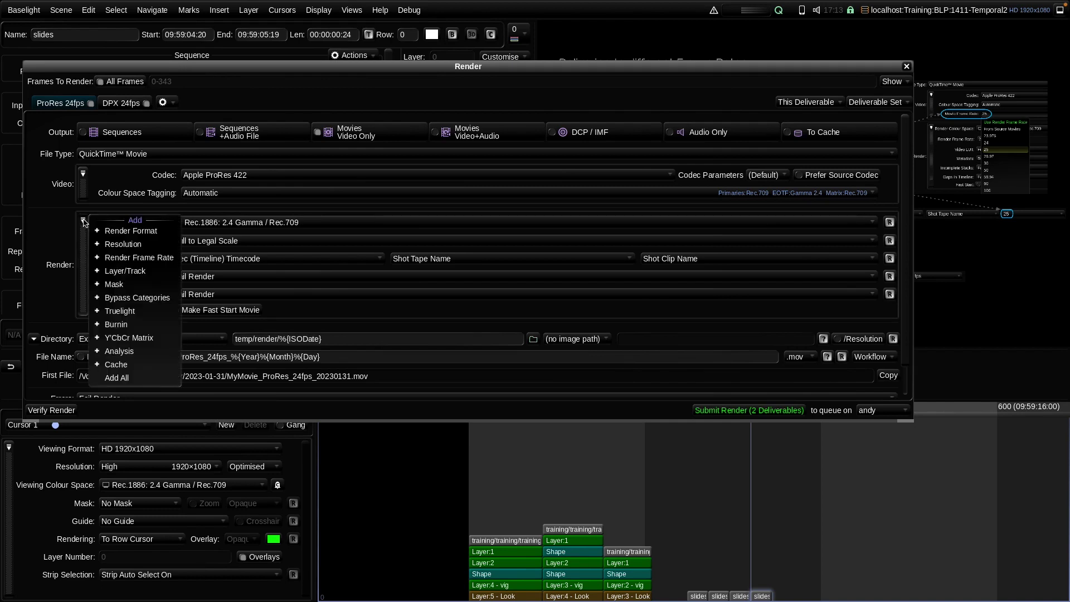
{"action": "left_click", "coordinate": [96, 259]}
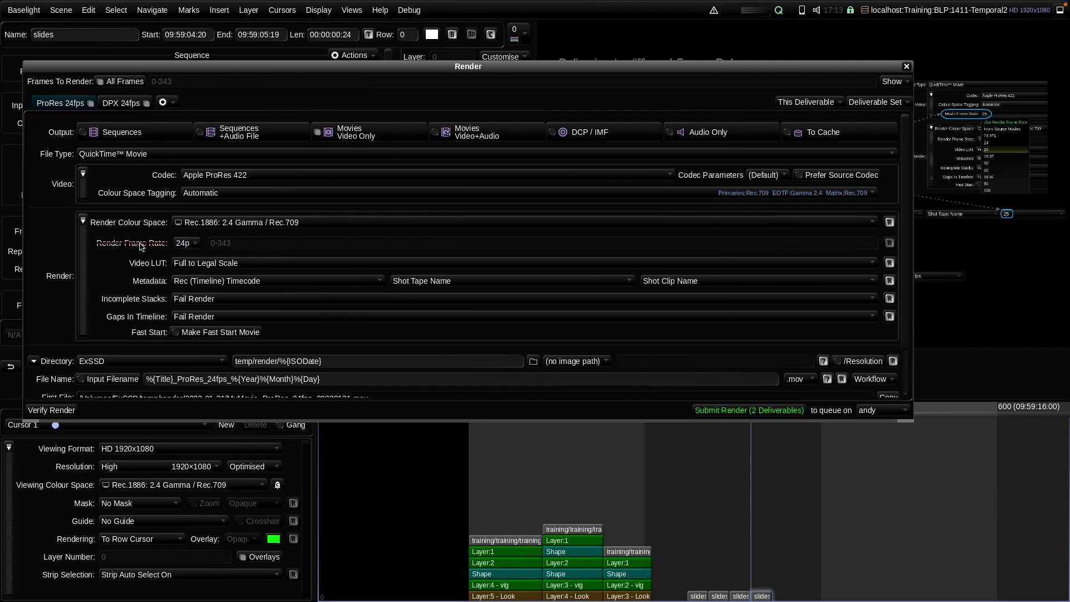
{"action": "left_click", "coordinate": [188, 245]}
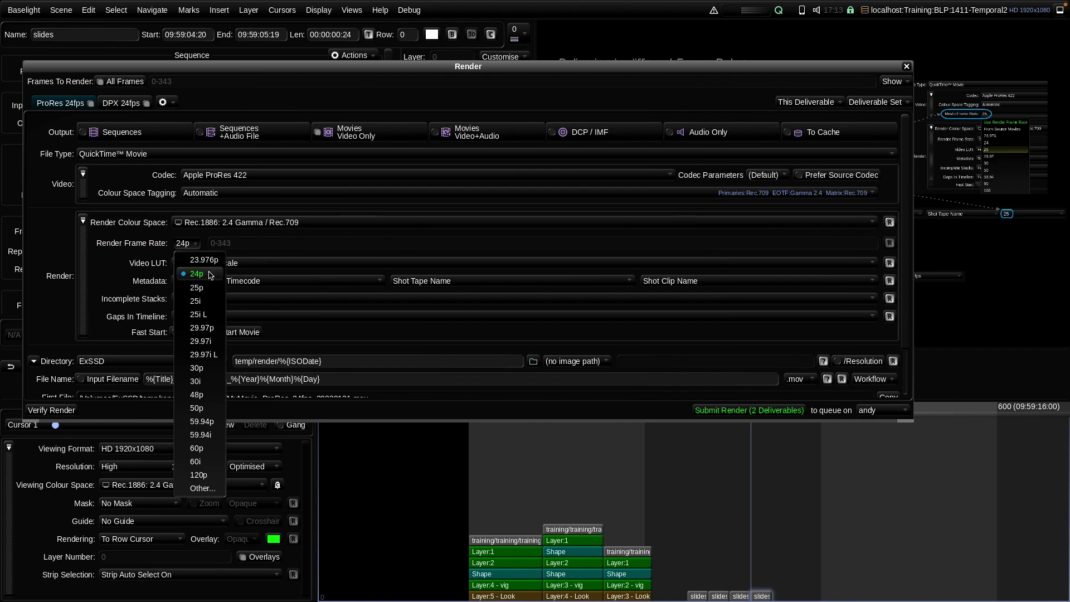
{"action": "left_click", "coordinate": [188, 244]}
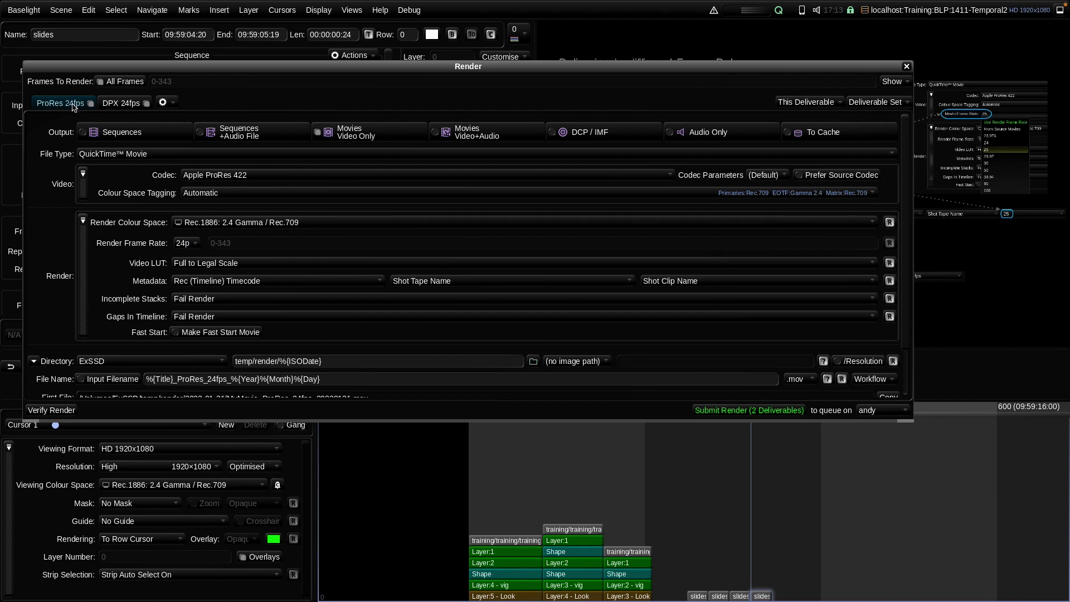
Rename the ProRes deliverable to 'ProRes 25fps' and close the Render dialog.
{"action": "key", "text": "BackSpace"}
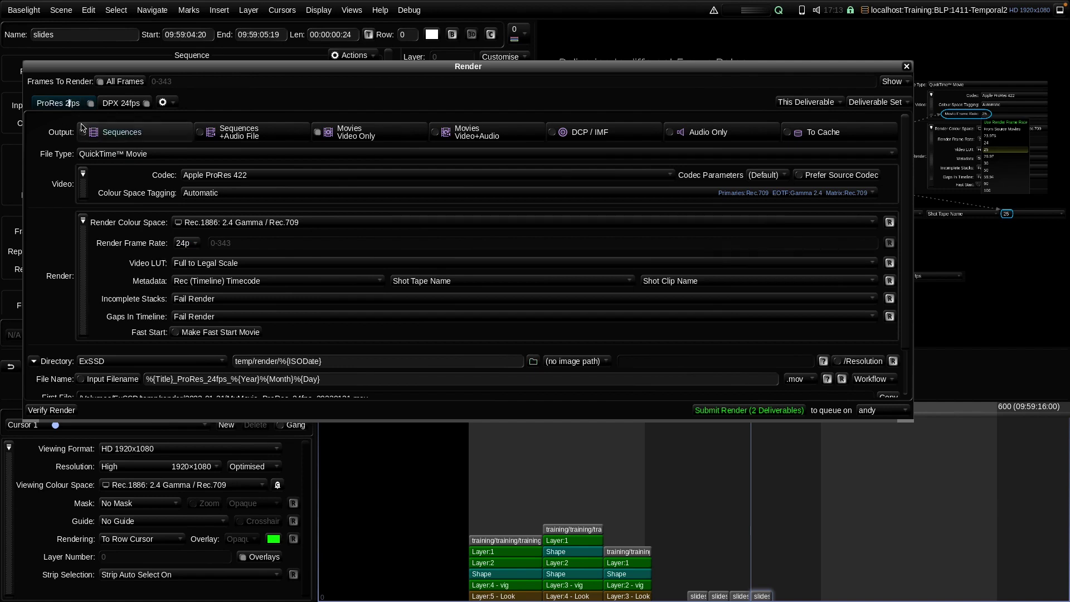
{"action": "type", "text": "5"}
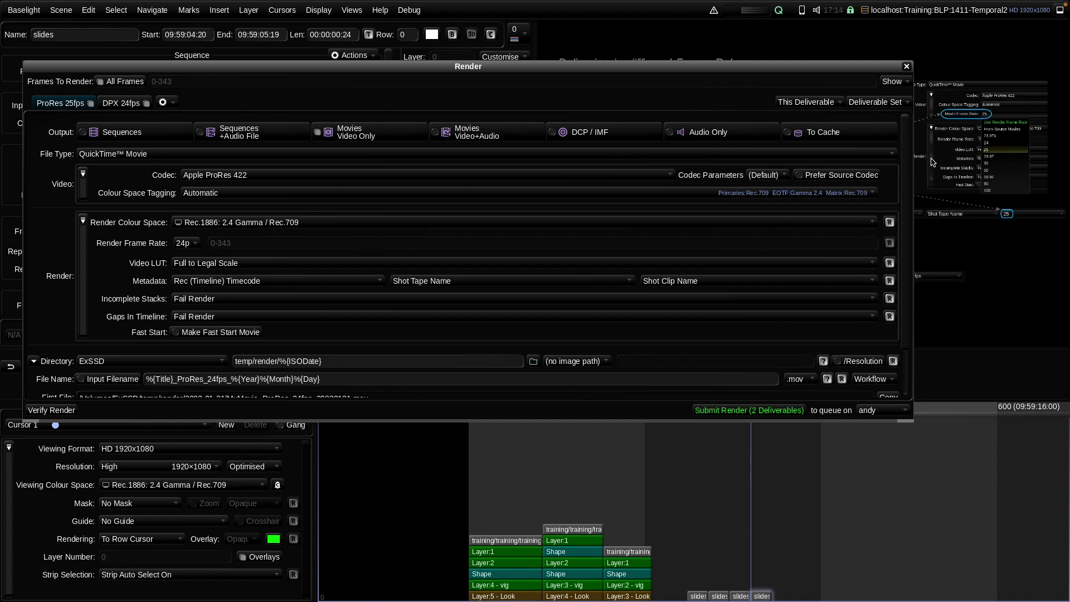
{"action": "left_click", "coordinate": [906, 66]}
Move the playhead to the last frame of the wall-and-barrel shot at 09:59:00:07.
{"action": "left_click", "coordinate": [734, 423]}
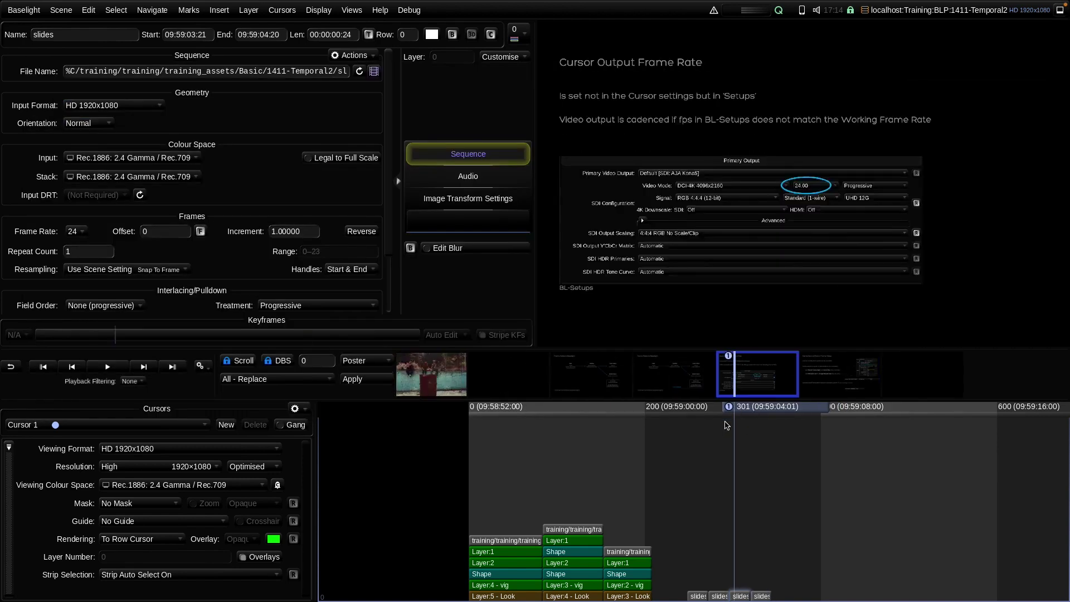
{"action": "key", "text": "Up"}
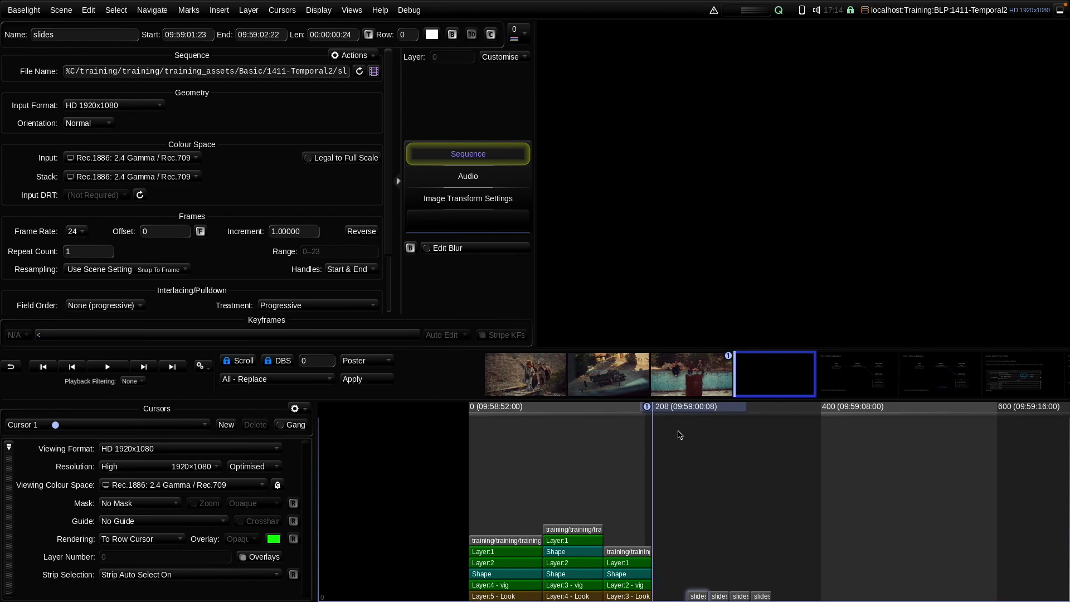
{"action": "key", "text": "Left"}
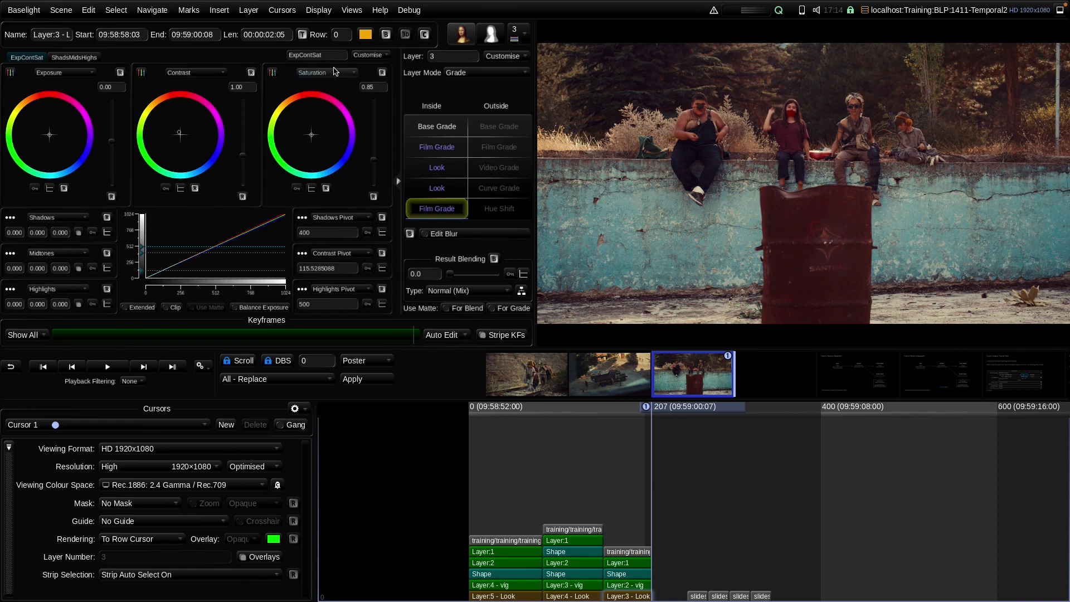
{"action": "left_click", "coordinate": [351, 11]}
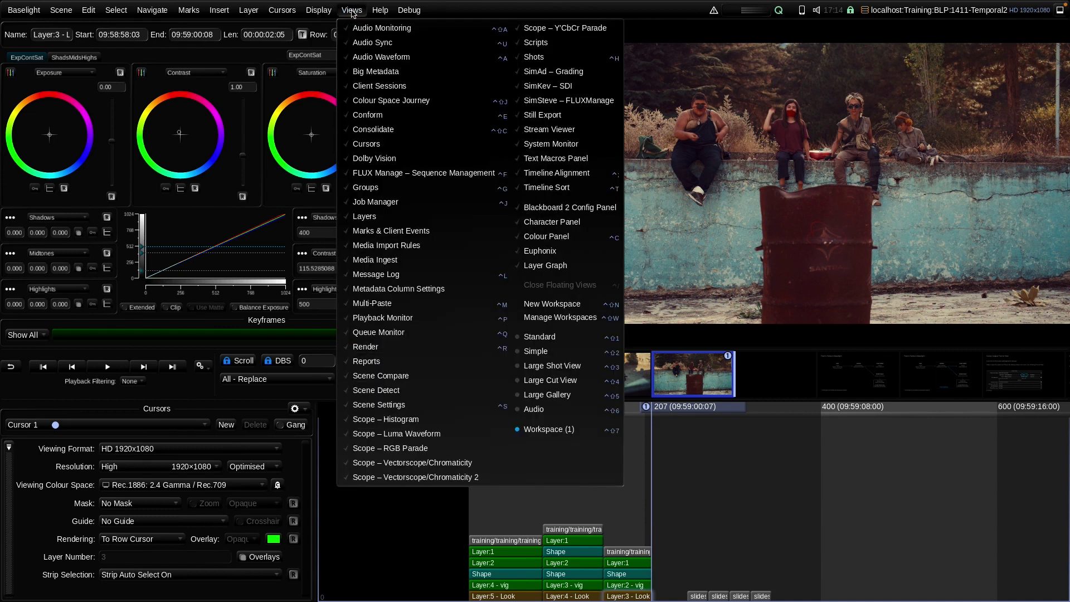
Reopen Render and add a Movie Frame Rate of 25 to the ProRes 25fps deliverable.
{"action": "left_click", "coordinate": [365, 347]}
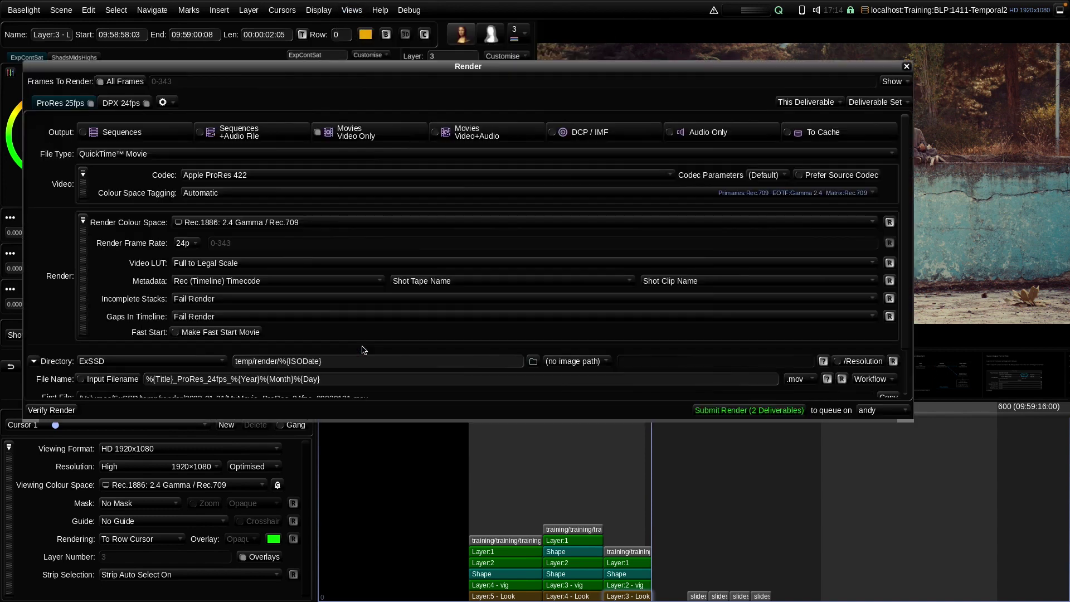
{"action": "left_click", "coordinate": [83, 174]}
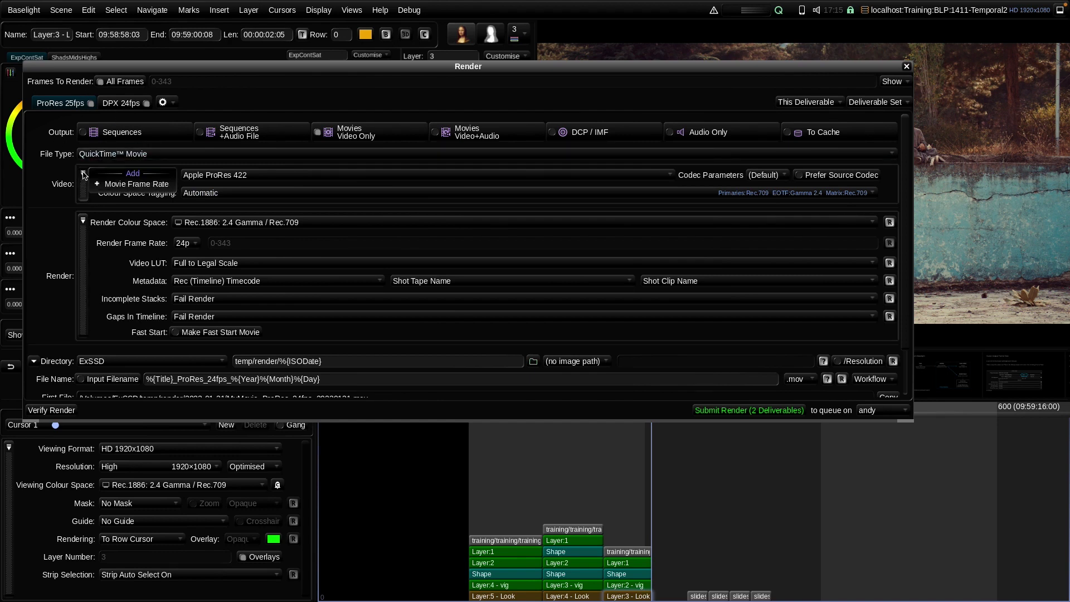
{"action": "left_click", "coordinate": [111, 185]}
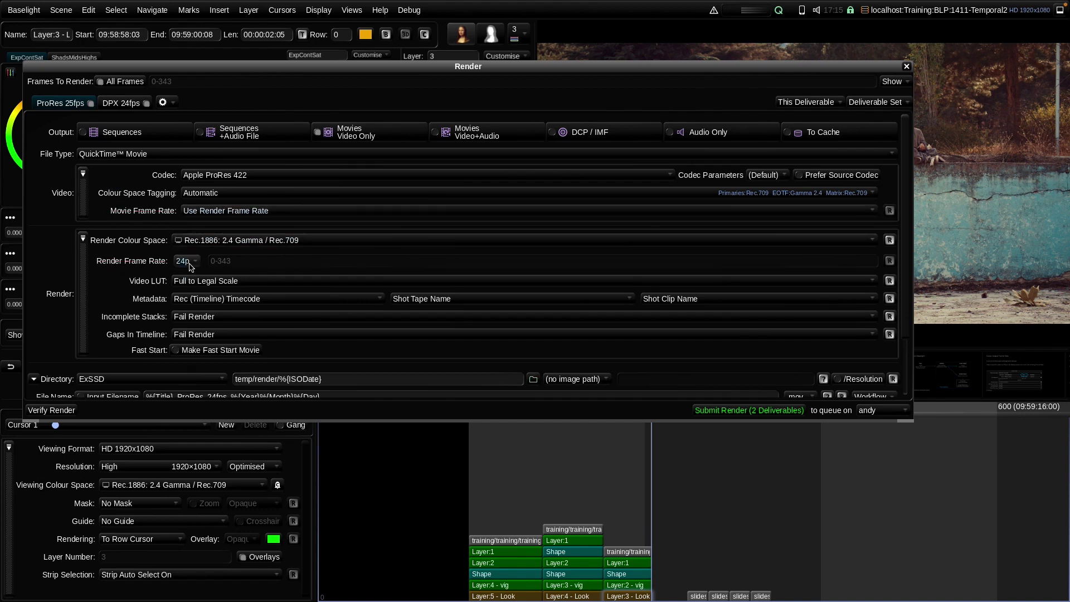
{"action": "left_click", "coordinate": [216, 212]}
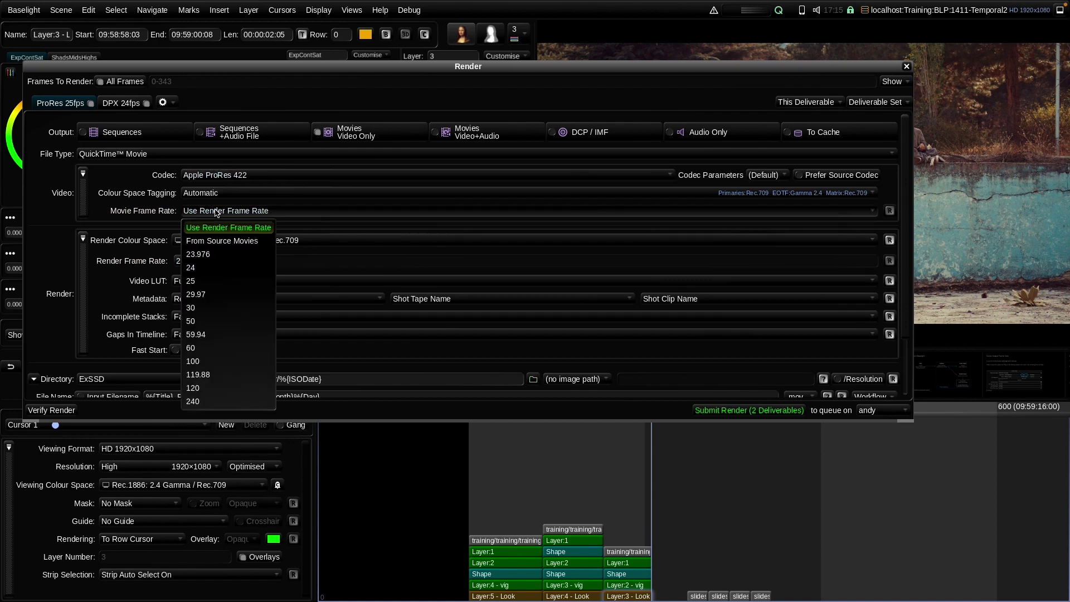
{"action": "left_click", "coordinate": [210, 283]}
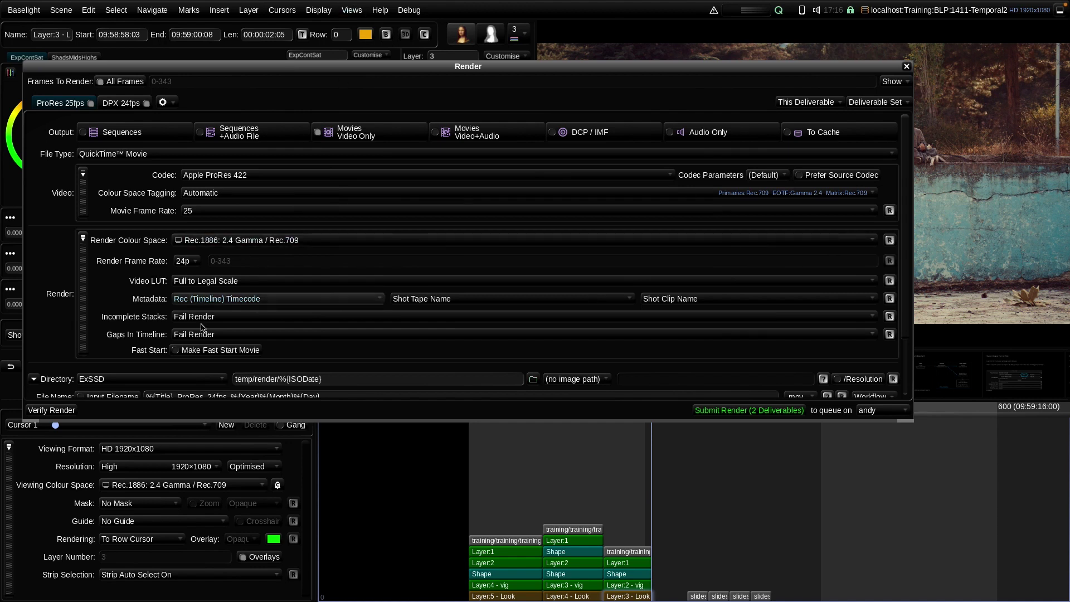
Confirm the General tab's Start Timecode rate is 25 fps in Scene Settings, then switch to DPX 24fps.
{"action": "left_click", "coordinate": [351, 11]}
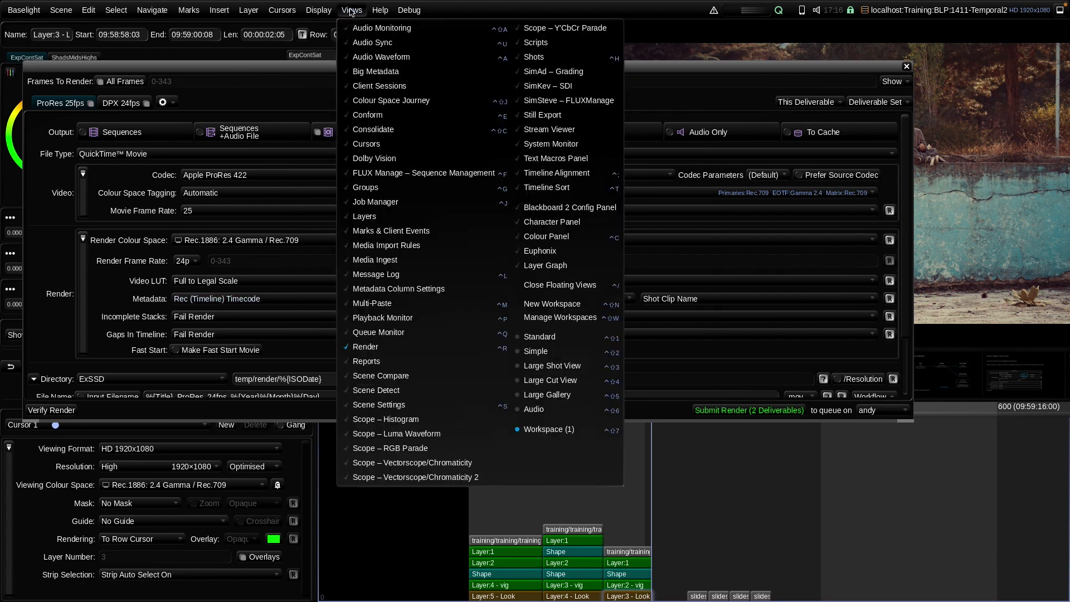
{"action": "left_click", "coordinate": [379, 403]}
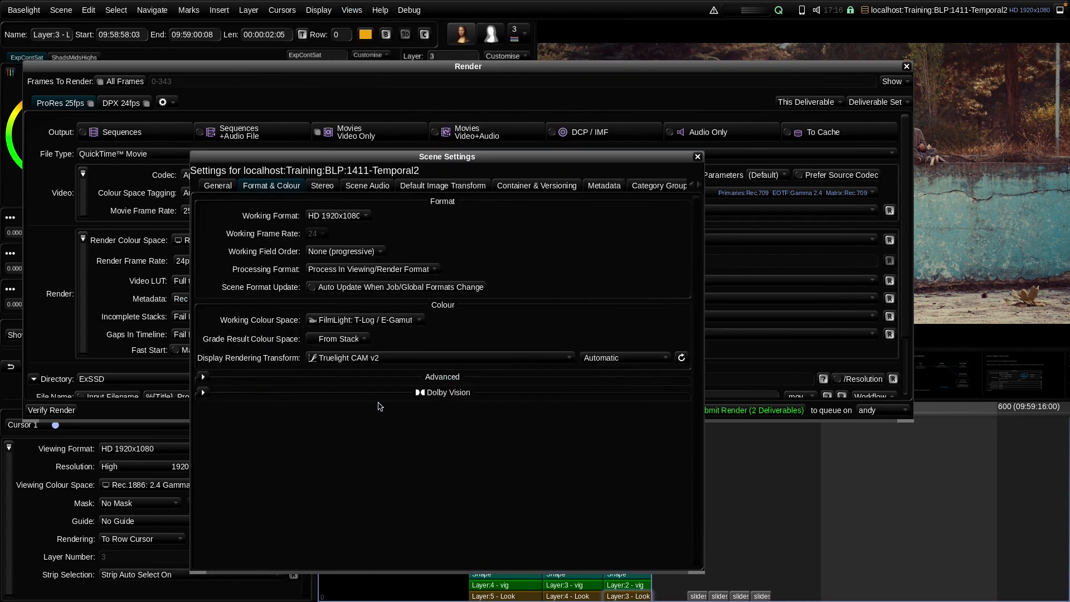
{"action": "left_click", "coordinate": [217, 186]}
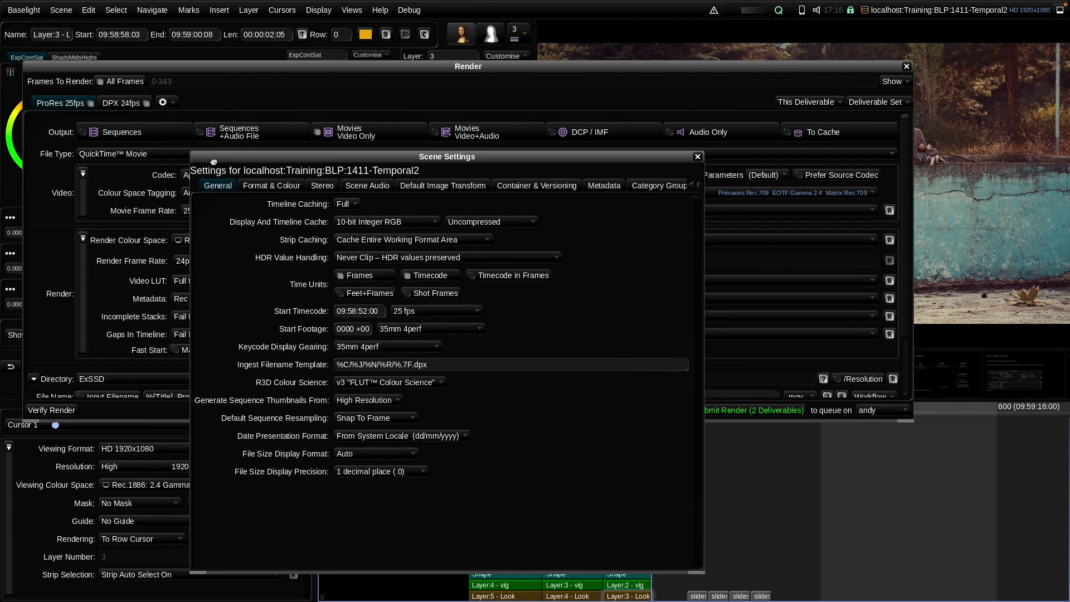
{"action": "left_click", "coordinate": [406, 311]}
{"action": "left_click", "coordinate": [343, 313]}
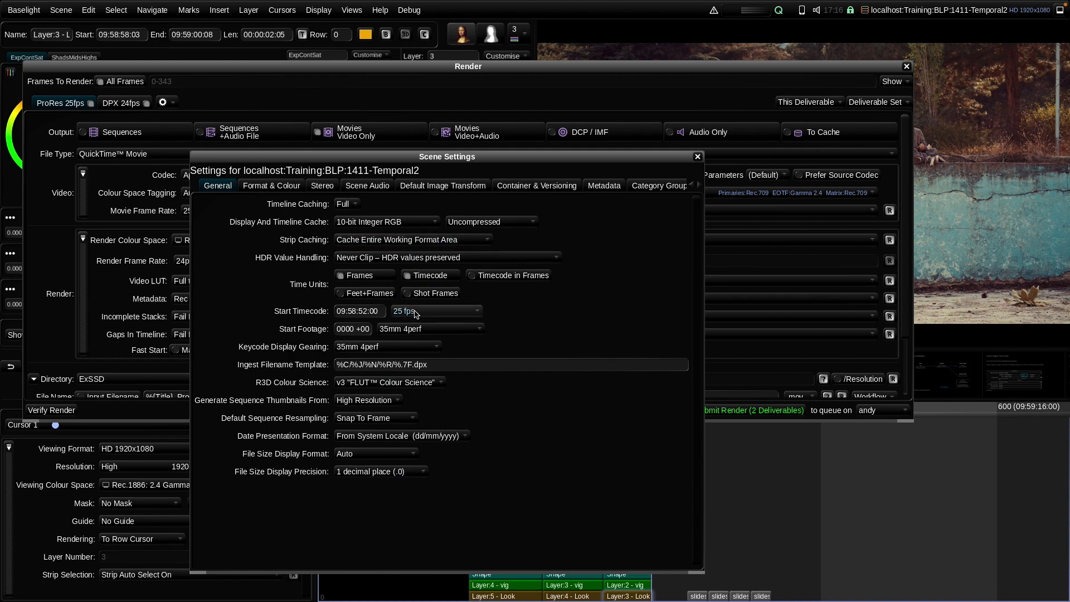
{"action": "left_click", "coordinate": [697, 156]}
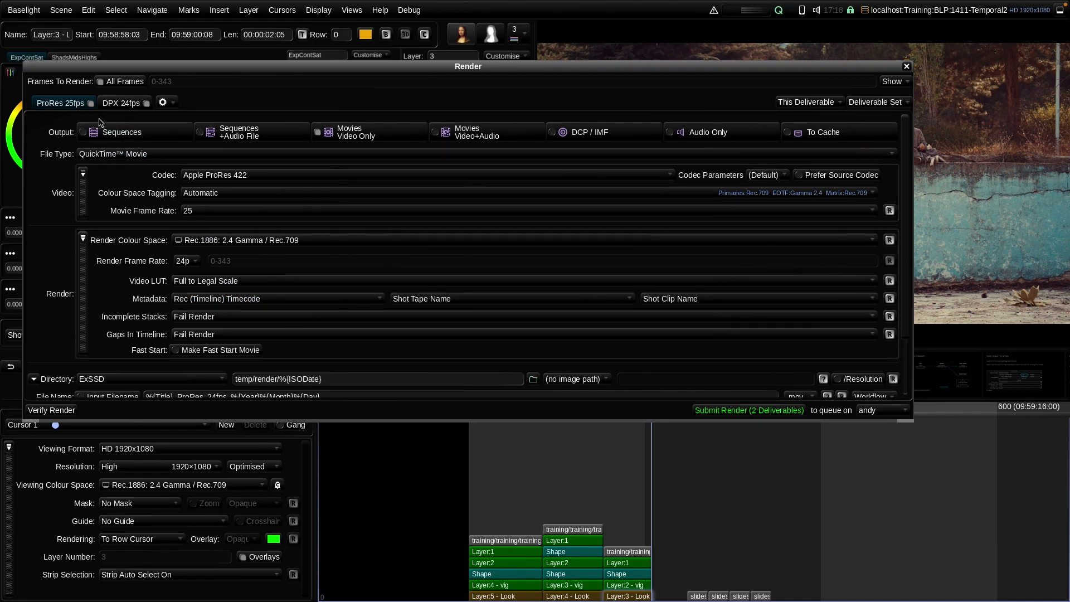
{"action": "left_click", "coordinate": [119, 103]}
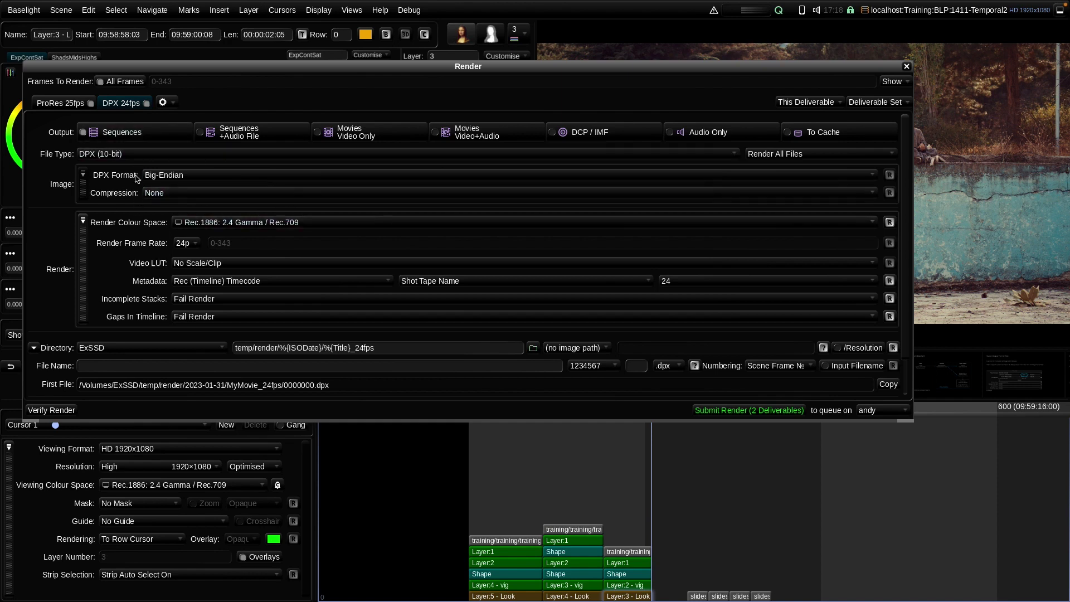
Change the DPX deliverable's name from 'DPX 24fps' to 'DPX 25fps'.
{"action": "left_click", "coordinate": [130, 104]}
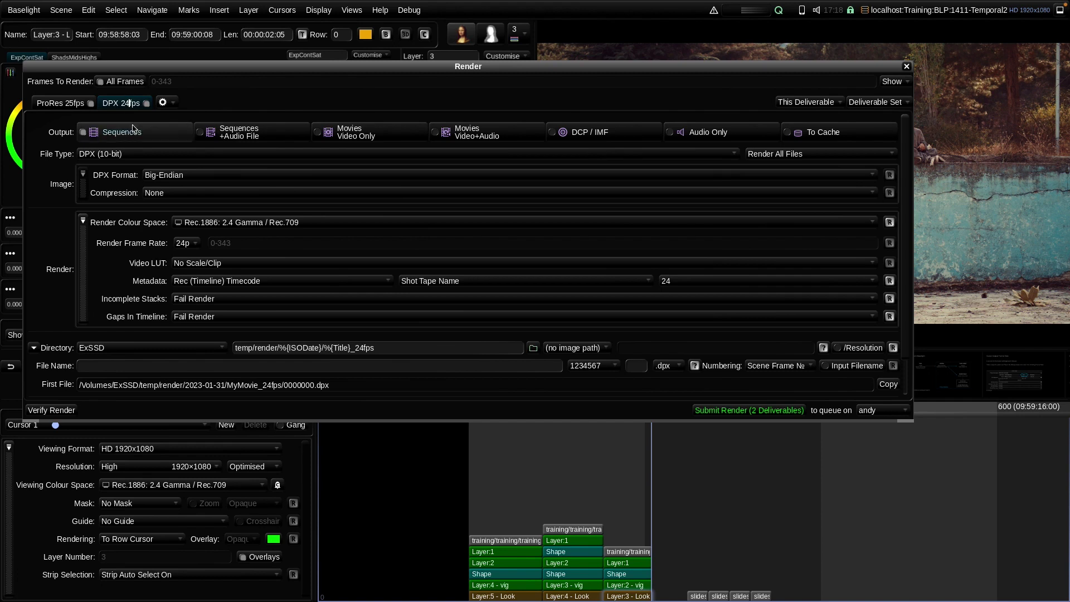
{"action": "key", "text": "BackSpace"}
{"action": "type", "text": "5"}
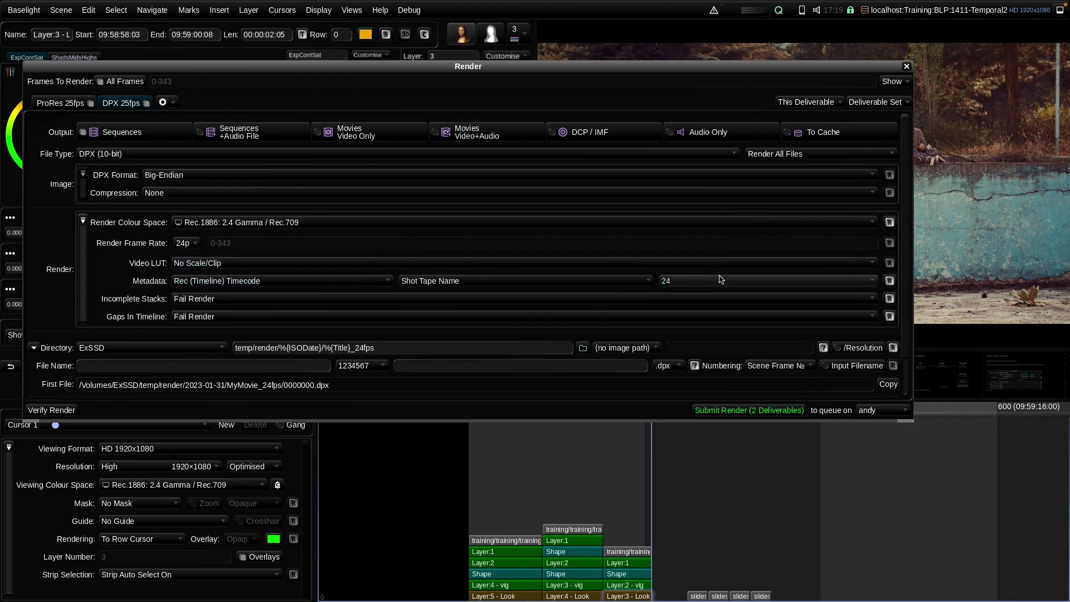
Keep Rec (Timeline) Timecode as metadata source and set its timecode rate to 25.
{"action": "left_click", "coordinate": [203, 285]}
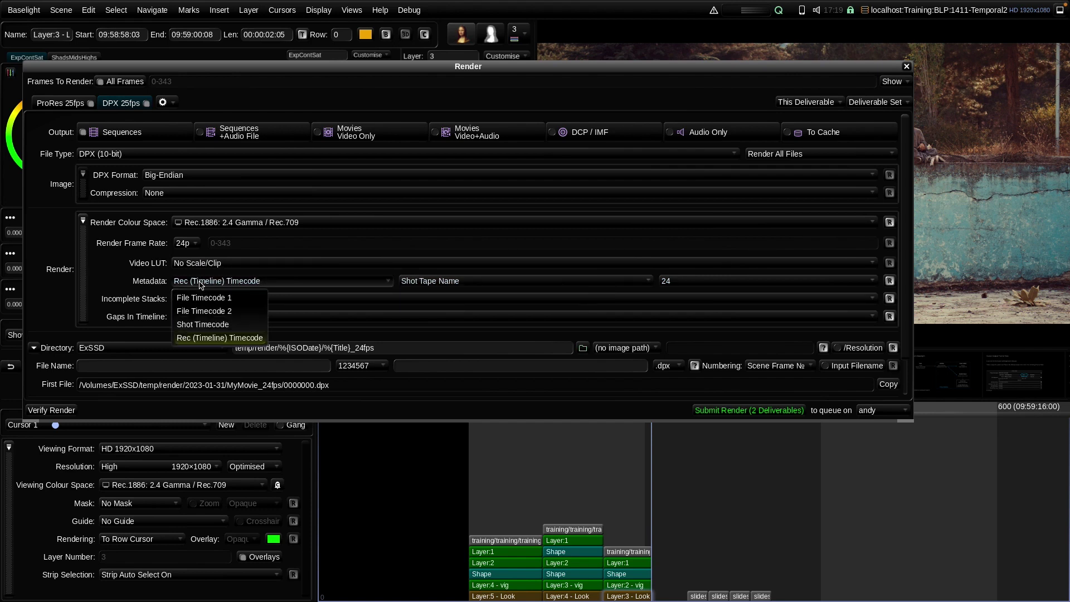
{"action": "left_click", "coordinate": [191, 339]}
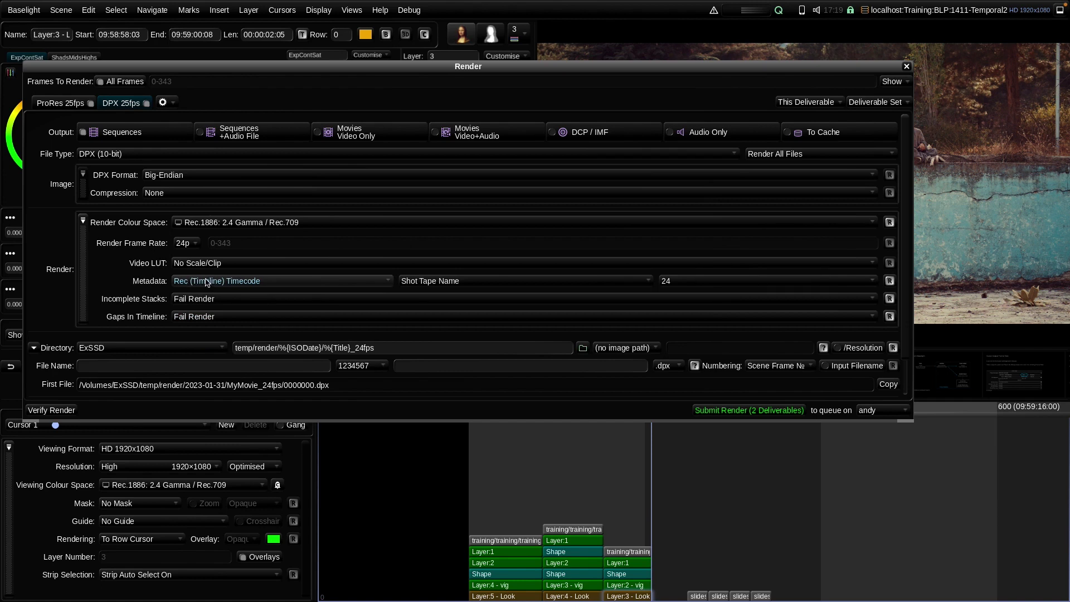
{"action": "left_click", "coordinate": [687, 282]}
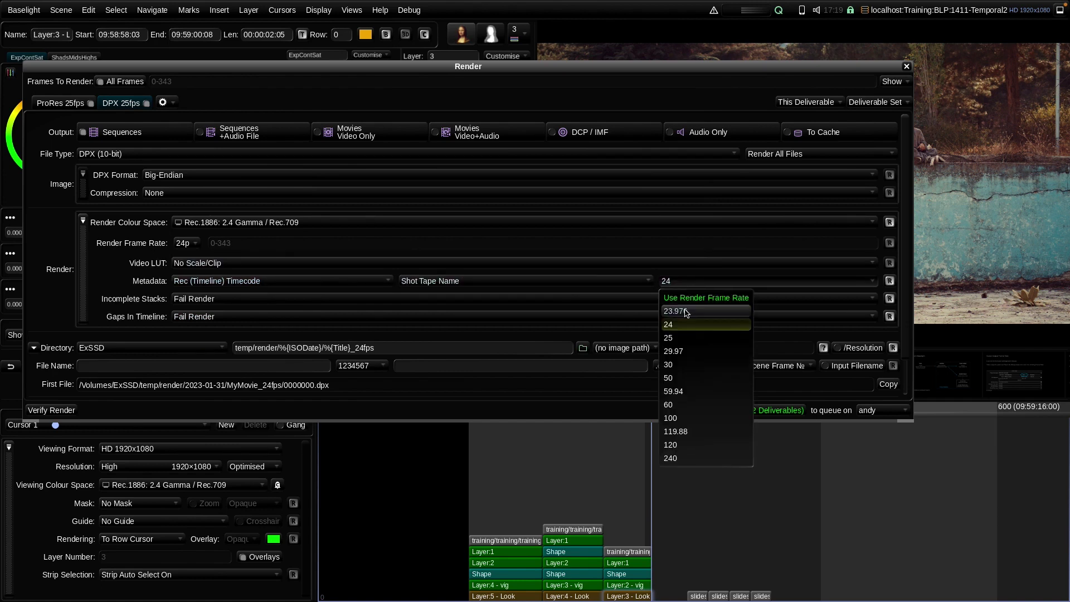
{"action": "left_click", "coordinate": [684, 338]}
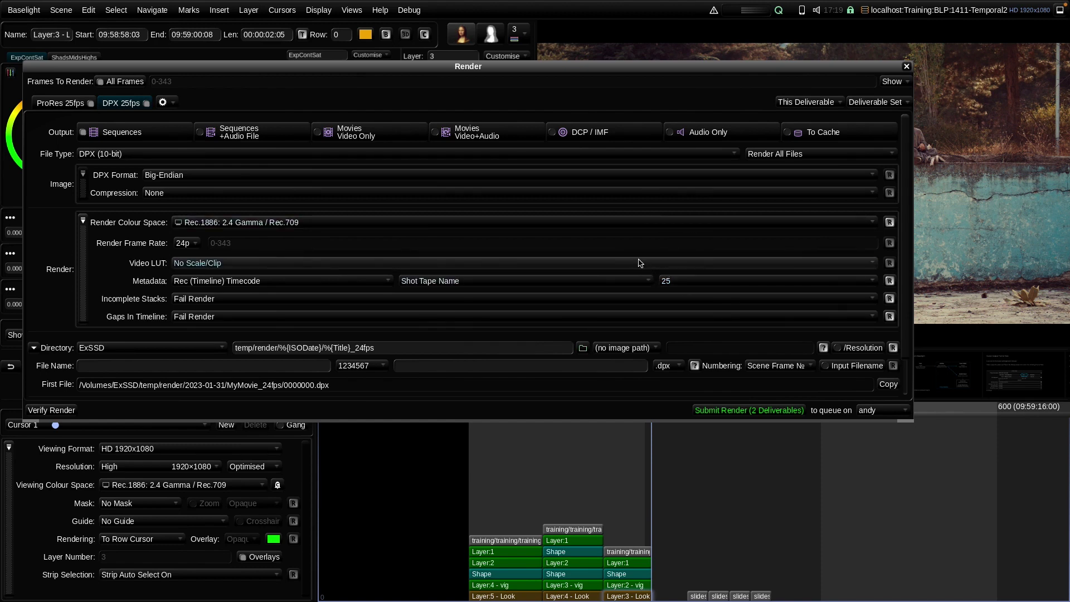
Change the DPX output Directory path ending from _24fps to _25fps.
{"action": "left_click", "coordinate": [363, 348]}
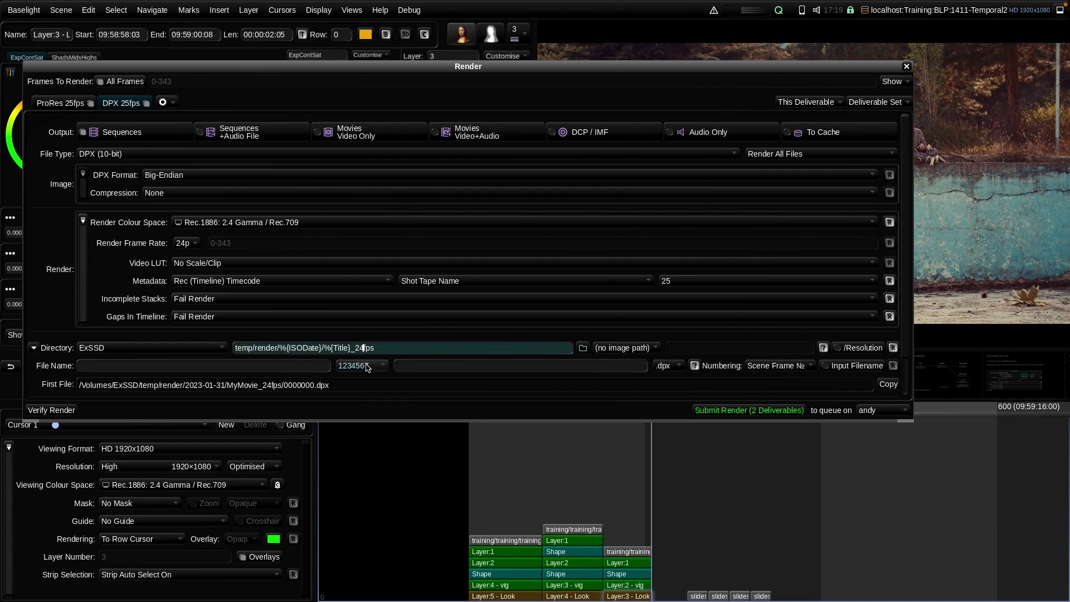
{"action": "key", "text": "BackSpace"}
{"action": "type", "text": "5"}
{"action": "key", "text": "Return"}
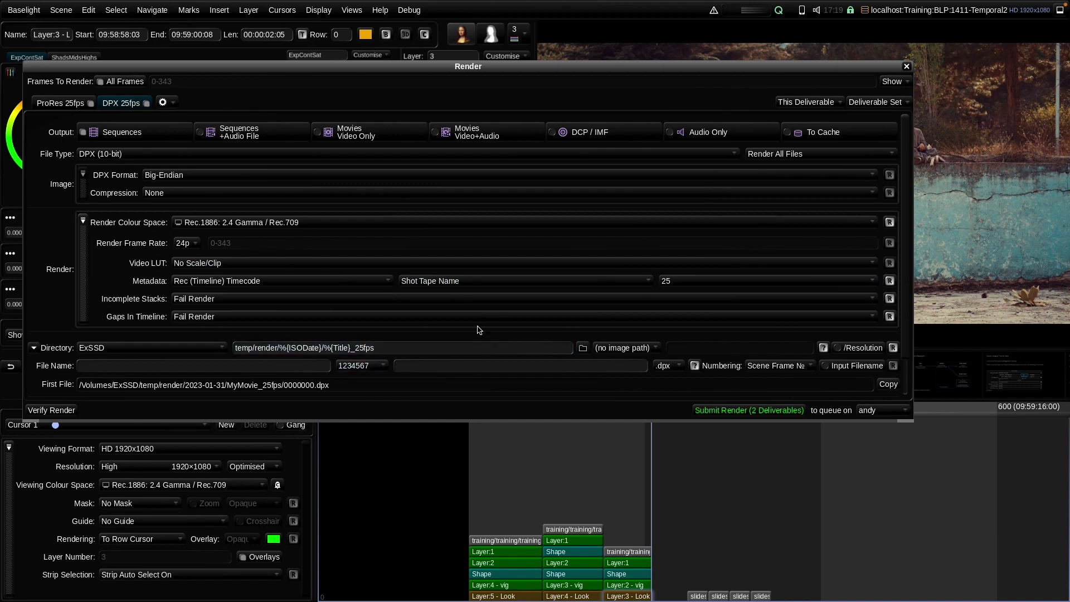
Change the ProRes 25fps file name template from ProRes_24fps to ProRes_25fps.
{"action": "left_click", "coordinate": [55, 104]}
{"action": "scroll", "coordinate": [911, 246], "scroll_direction": "down", "scroll_amount": 2}
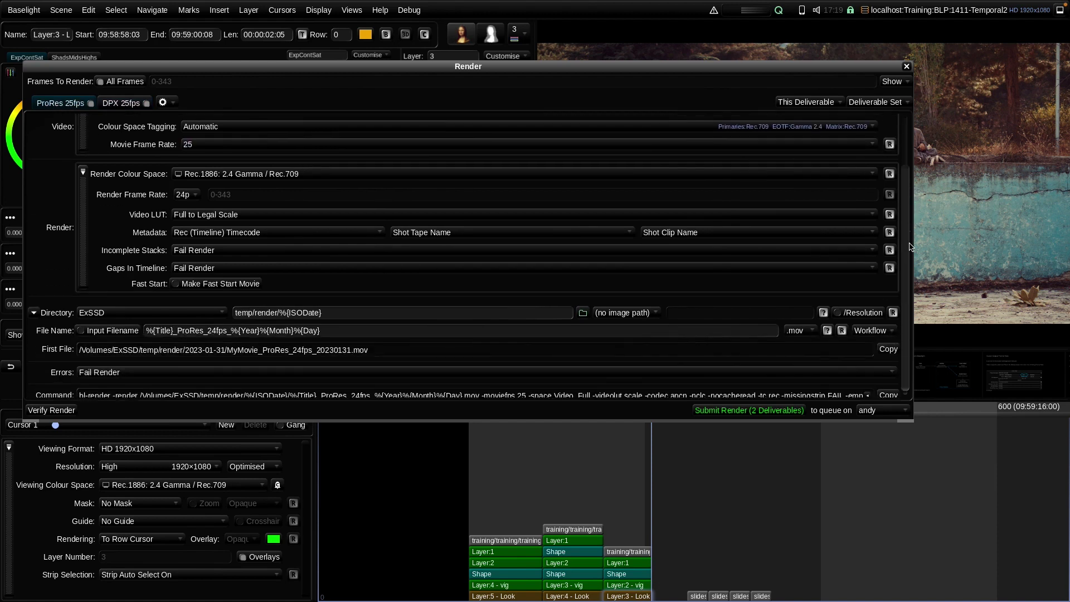
{"action": "left_click", "coordinate": [215, 325]}
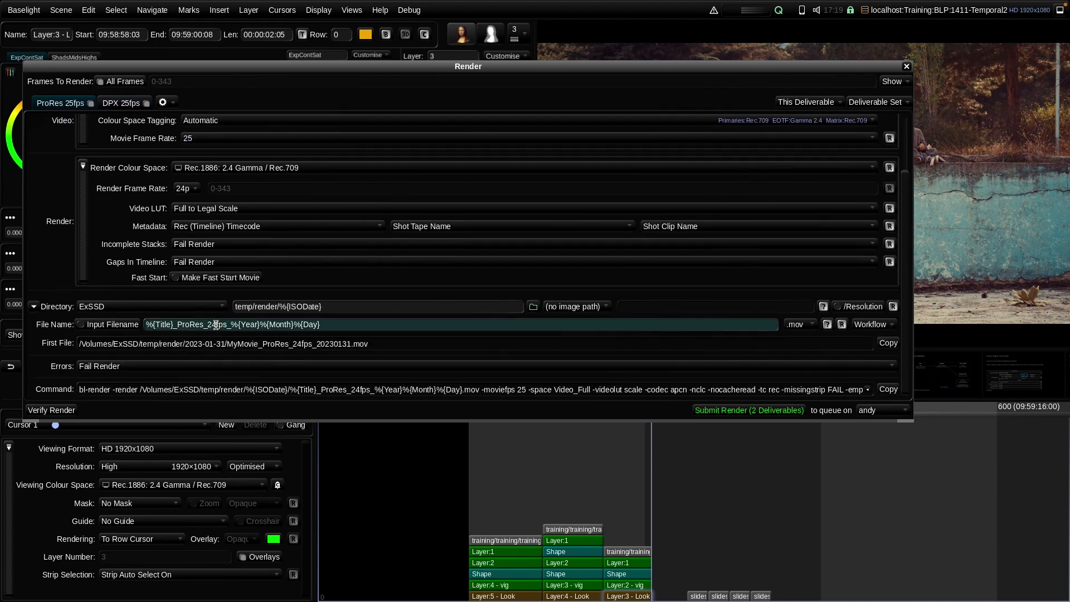
{"action": "key", "text": "BackSpace"}
{"action": "type", "text": "5"}
{"action": "key", "text": "Return"}
{"action": "left_click_drag", "start_coordinate": [912, 216], "coordinate": [908, 169]}
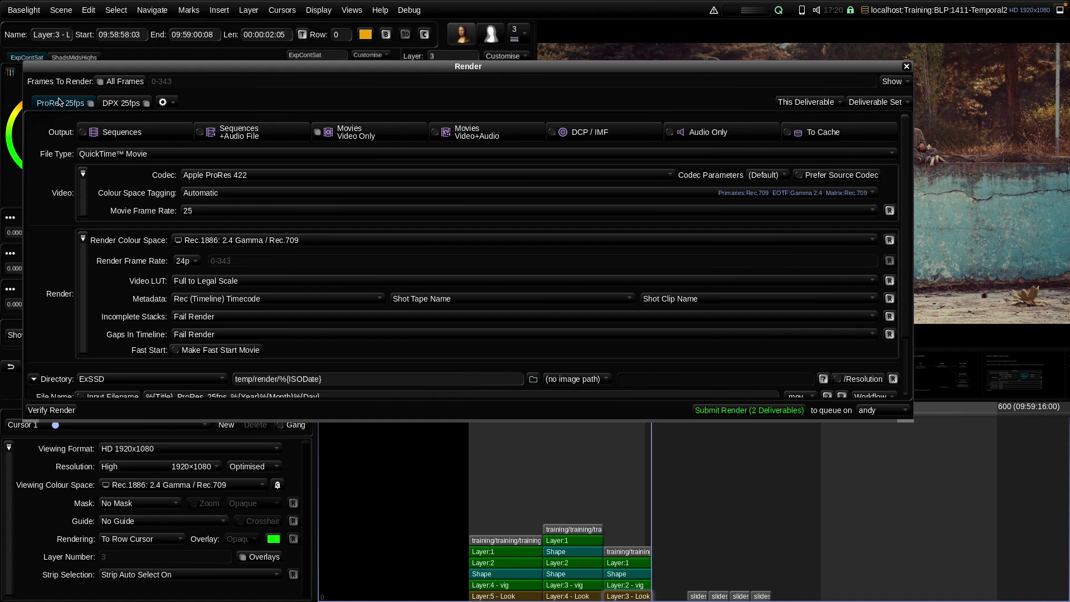
Duplicate ProRes 25fps, rename the copy 'ProRes 23.976fps', and set its movie frame rate to 23.976.
{"action": "left_click", "coordinate": [164, 102]}
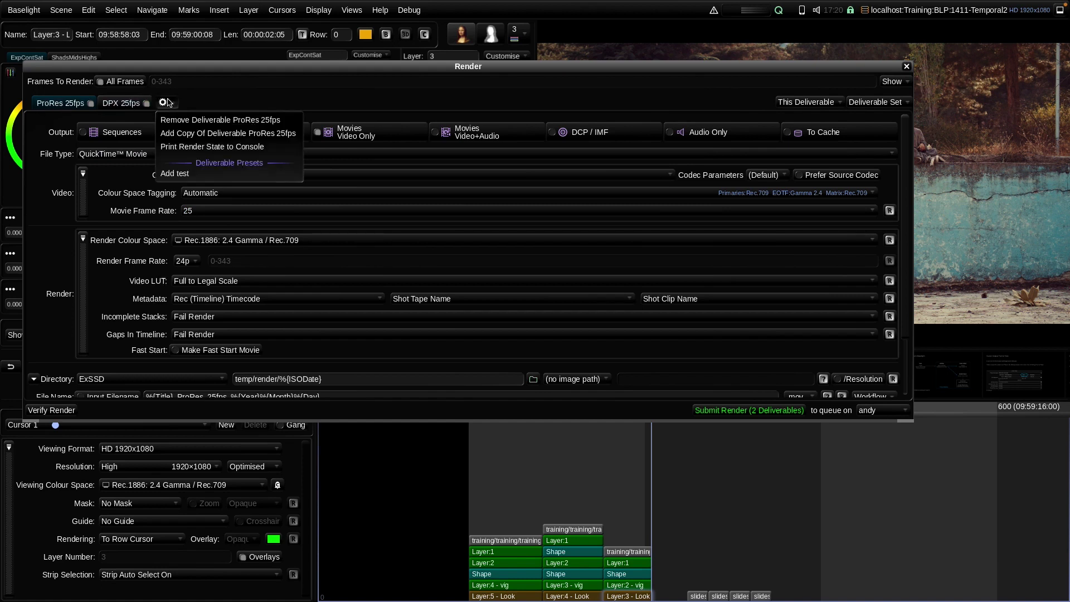
{"action": "left_click", "coordinate": [190, 137]}
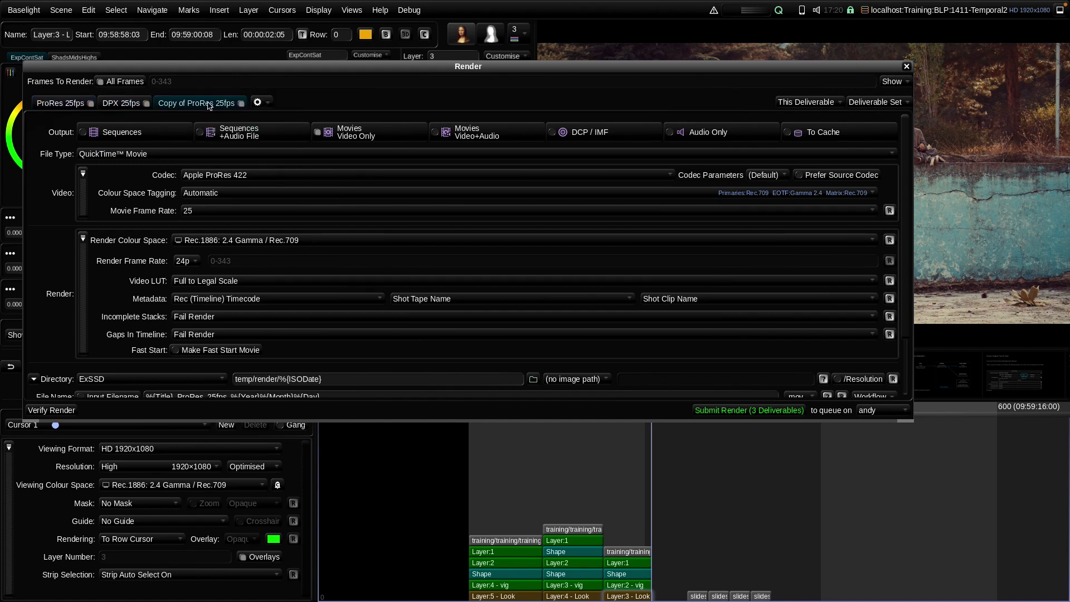
{"action": "double_click", "coordinate": [209, 105]}
{"action": "left_click_drag", "start_coordinate": [188, 104], "coordinate": [147, 106]}
{"action": "key", "text": "BackSpace"}
{"action": "key", "text": "End"}
{"action": "key", "text": "Left"}
{"action": "key", "text": "Left"}
{"action": "key", "text": "Left"}
{"action": "key", "text": "BackSpace"}
{"action": "key", "text": "BackSpace"}
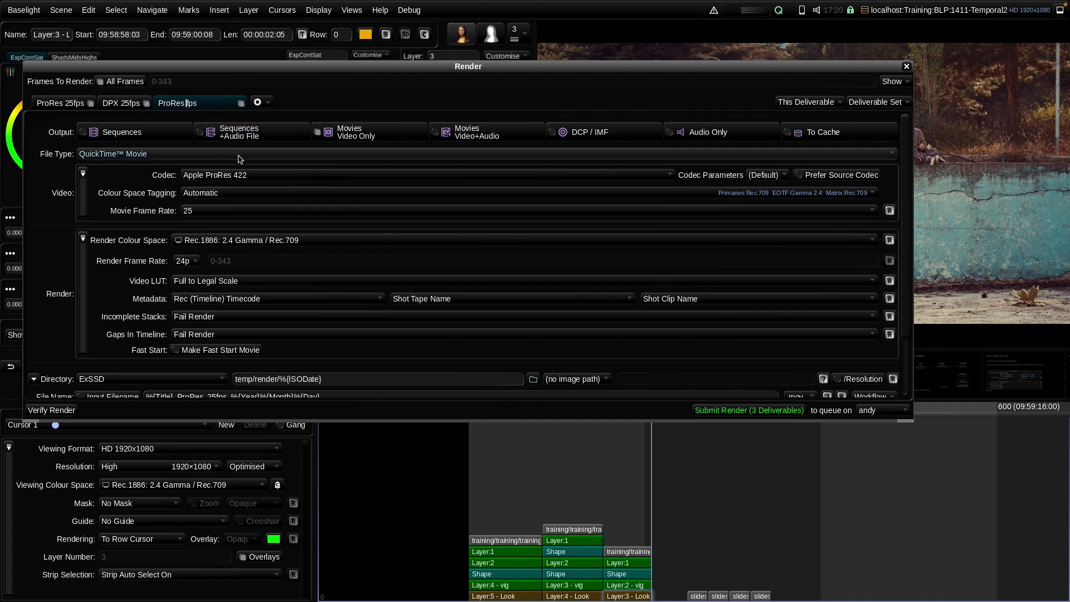
{"action": "type", "text": "23.976"}
{"action": "key", "text": "Return"}
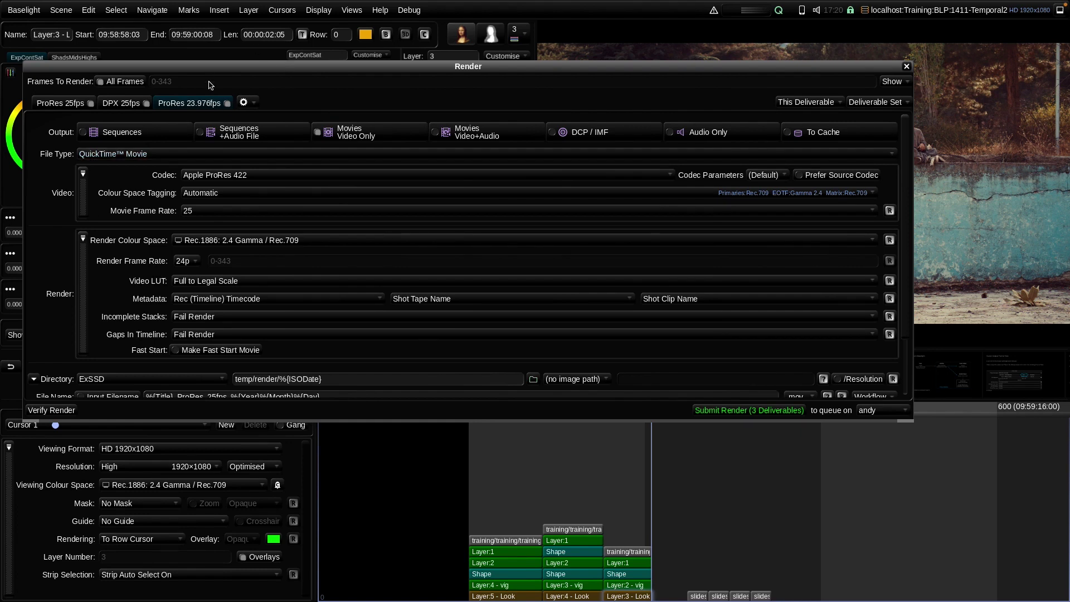
{"action": "left_click", "coordinate": [196, 210]}
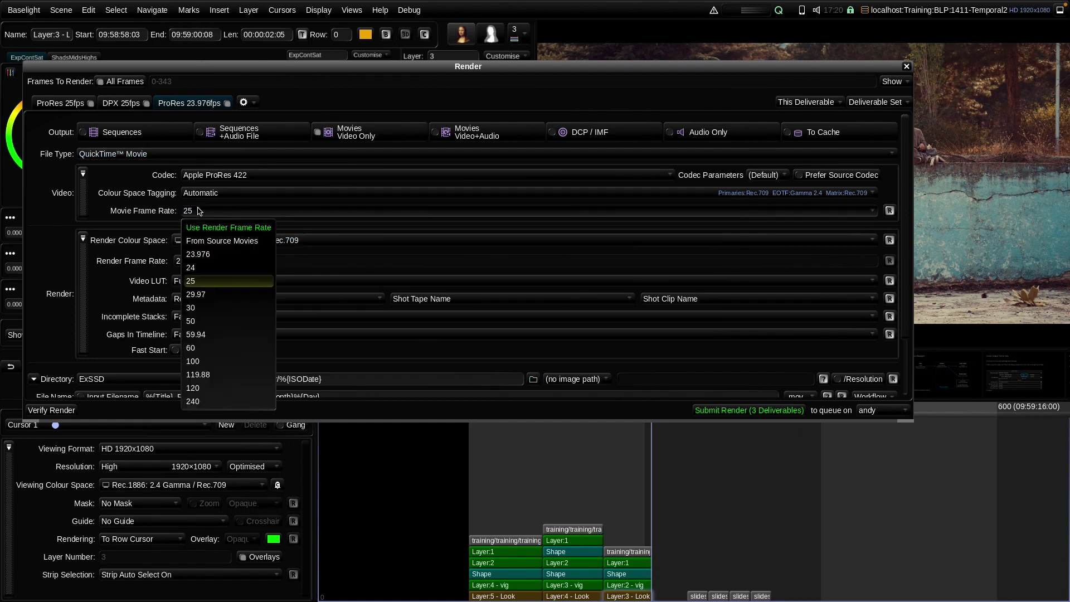
{"action": "left_click", "coordinate": [210, 257]}
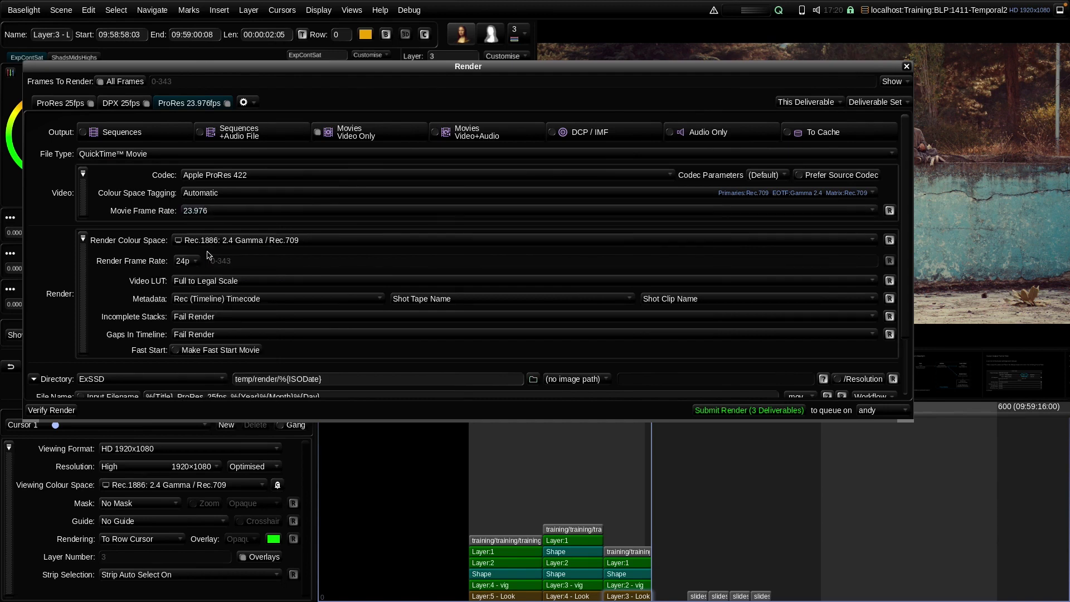
Check in Scene Settings that the start timecode rate is 25 fps, then close it unchanged.
{"action": "left_click", "coordinate": [347, 11]}
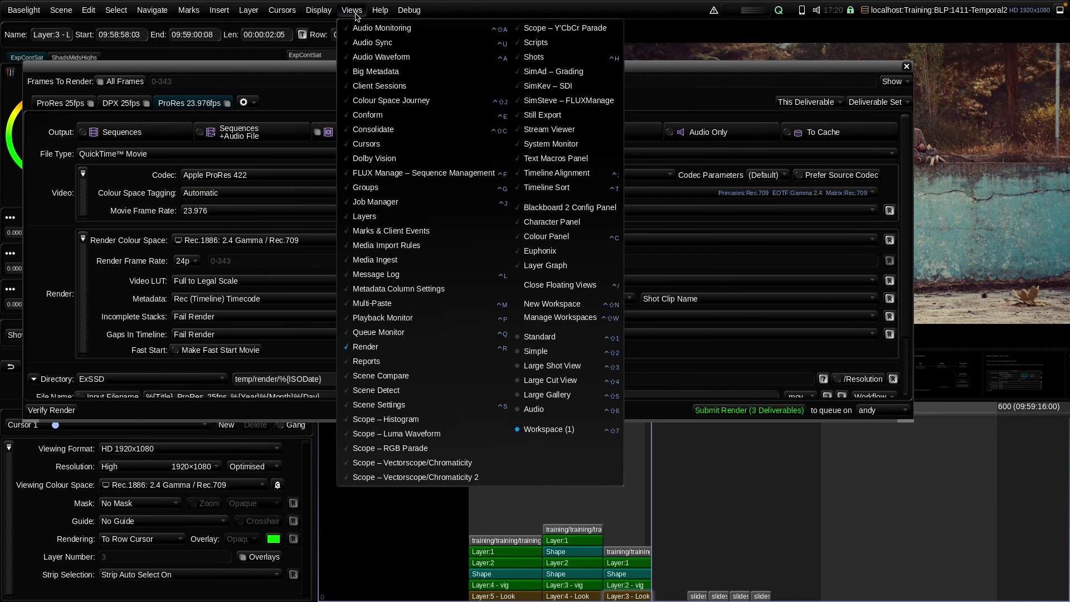
{"action": "left_click", "coordinate": [386, 405]}
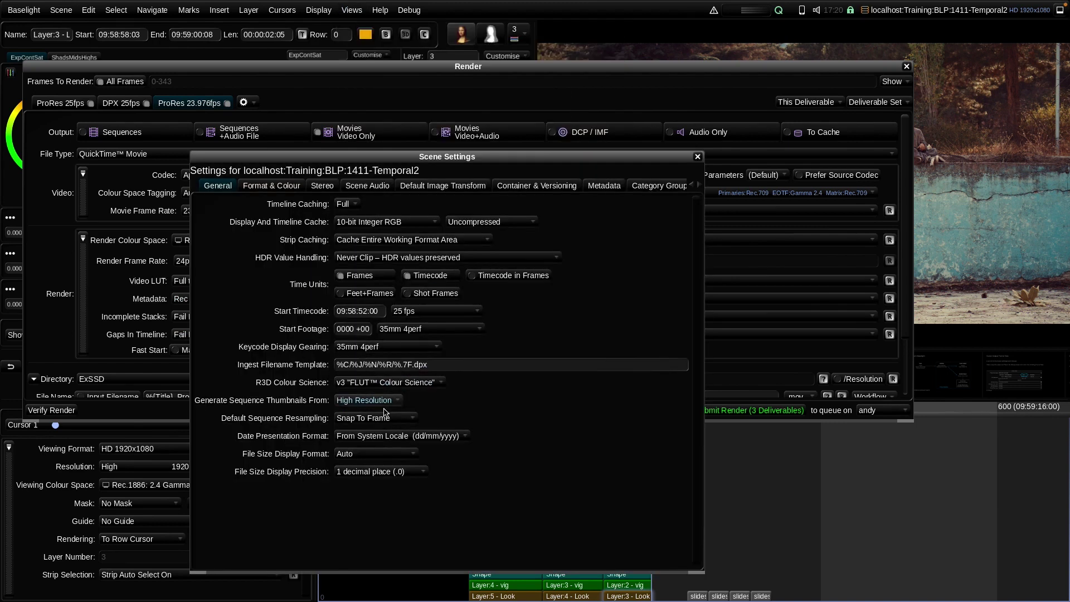
{"action": "left_click", "coordinate": [440, 310]}
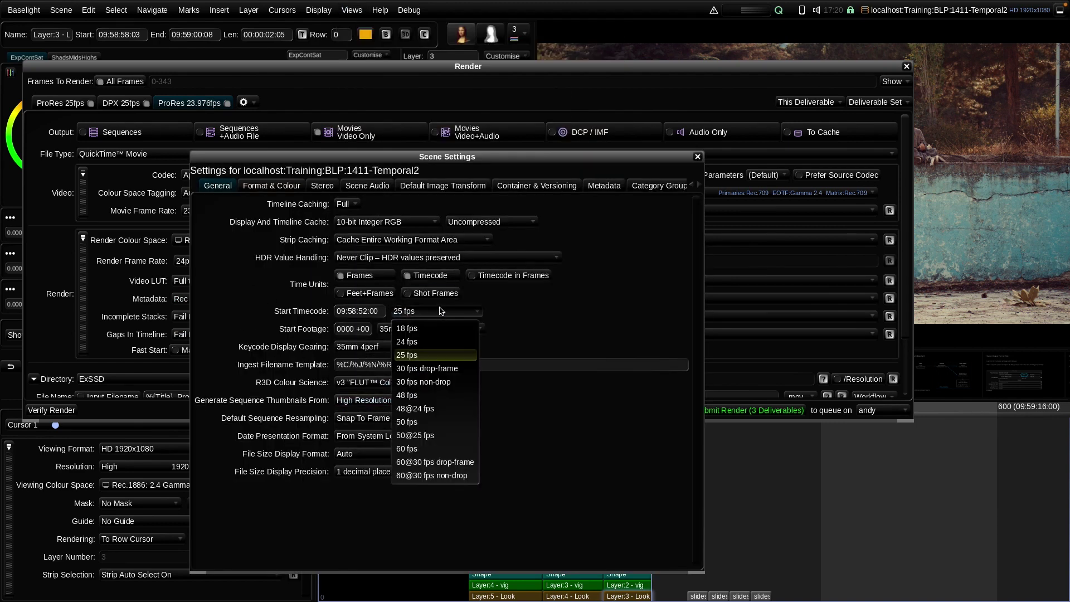
{"action": "left_click", "coordinate": [669, 236]}
{"action": "left_click", "coordinate": [697, 157]}
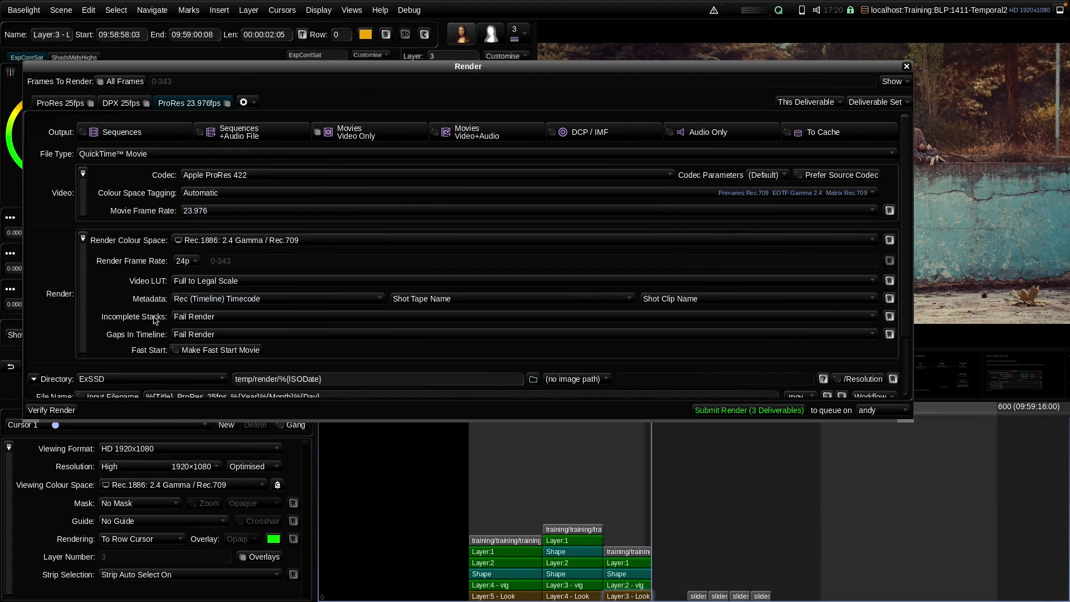
Duplicate the DPX 25fps deliverable and rename the copy 'DPX 23.976fps'.
{"action": "left_click", "coordinate": [121, 103]}
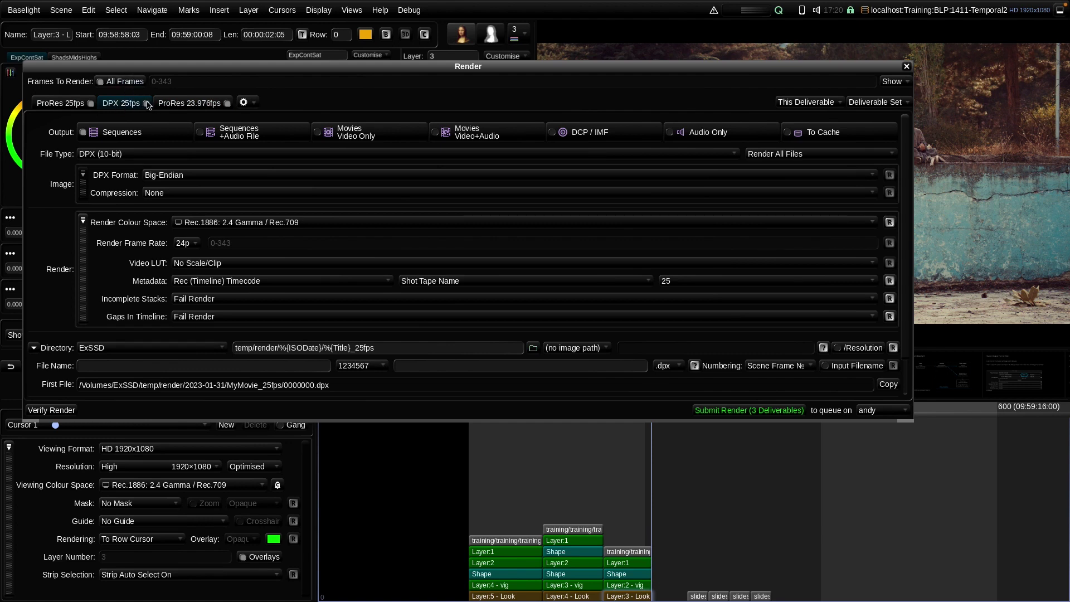
{"action": "left_click", "coordinate": [245, 103]}
{"action": "left_click", "coordinate": [287, 135]}
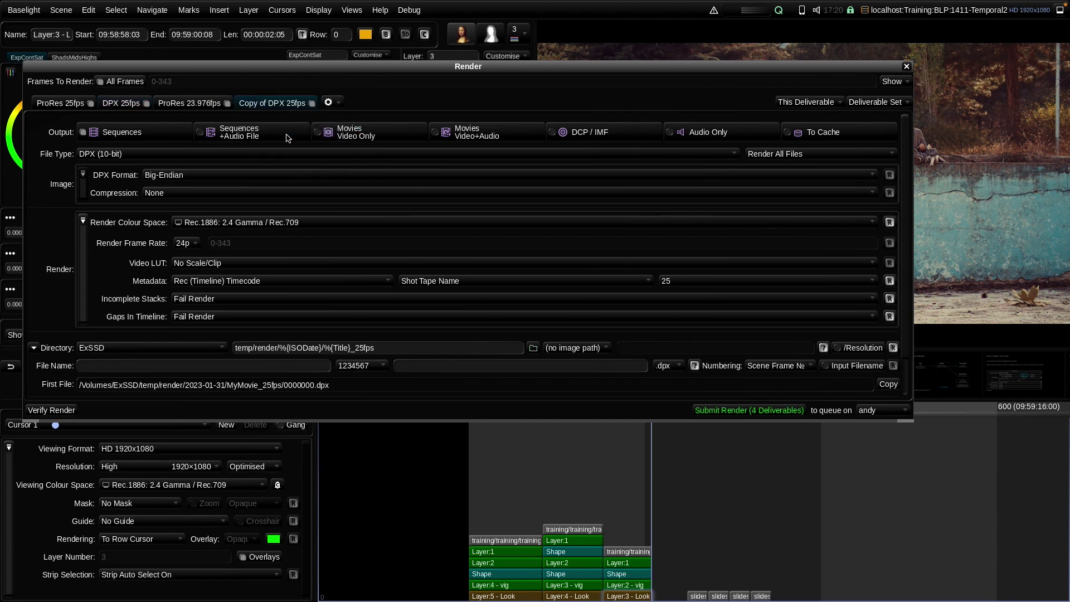
{"action": "double_click", "coordinate": [268, 105]}
{"action": "left_click", "coordinate": [267, 104]}
{"action": "key", "text": "BackSpace"}
{"action": "key", "text": "BackSpace"}
{"action": "key", "text": "BackSpace"}
{"action": "key", "text": "BackSpace"}
{"action": "key", "text": "BackSpace"}
{"action": "key", "text": "BackSpace"}
{"action": "key", "text": "BackSpace"}
{"action": "key", "text": "BackSpace"}
{"action": "key", "text": "Right"}
{"action": "key", "text": "Right"}
{"action": "key", "text": "Right"}
{"action": "key", "text": "Right"}
{"action": "key", "text": "Right"}
{"action": "key", "text": "Right"}
{"action": "key", "text": "BackSpace"}
{"action": "type", "text": "3"}
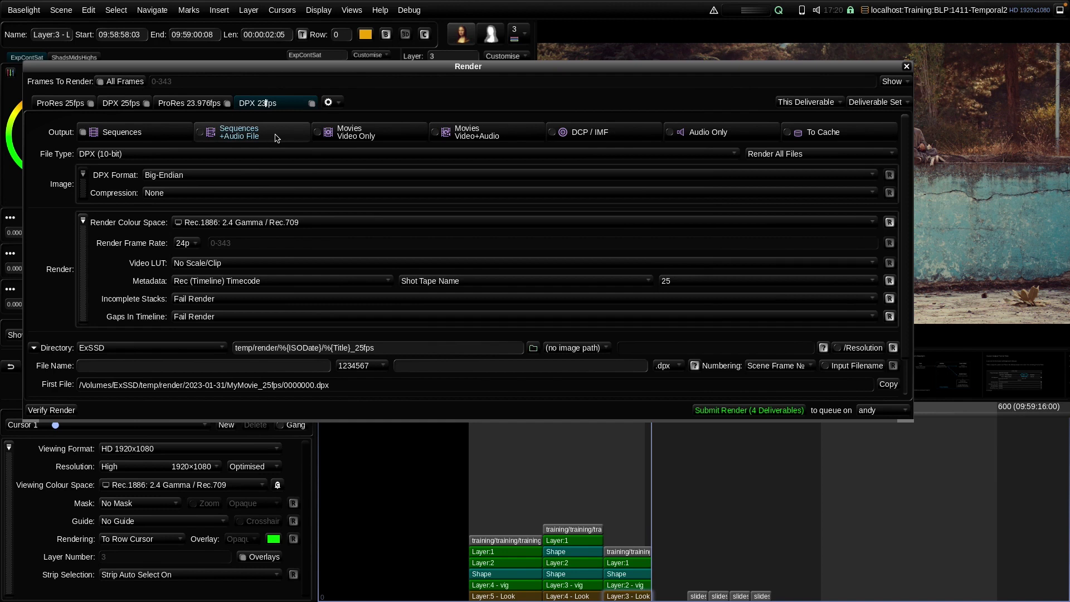
{"action": "type", "text": ".976"}
{"action": "key", "text": "Return"}
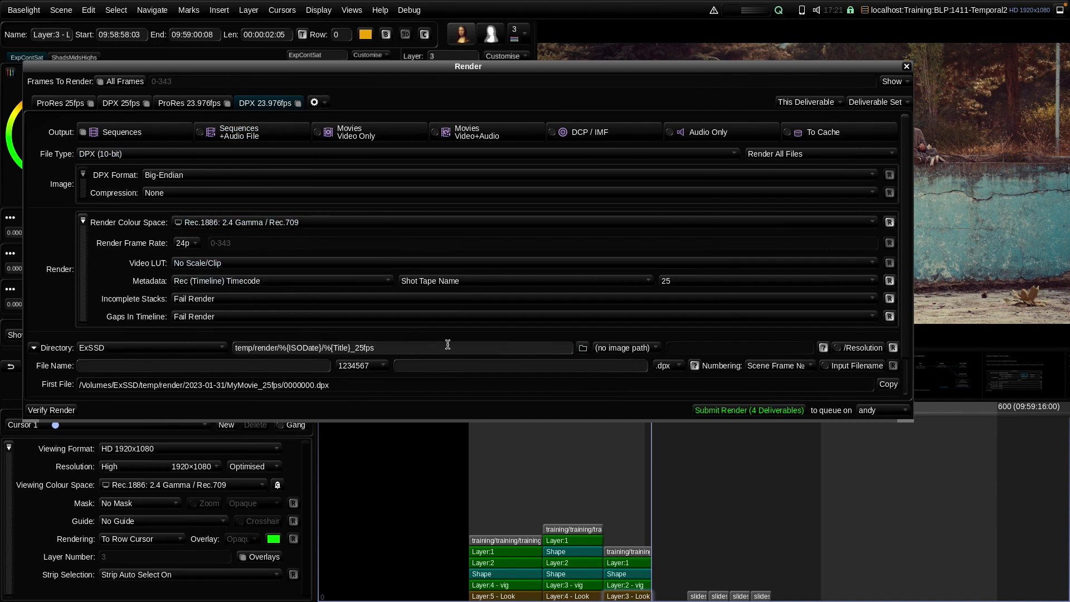
Set its metadata rate to 23.976 and change the output directory to _23-976fps.
{"action": "left_click", "coordinate": [684, 282]}
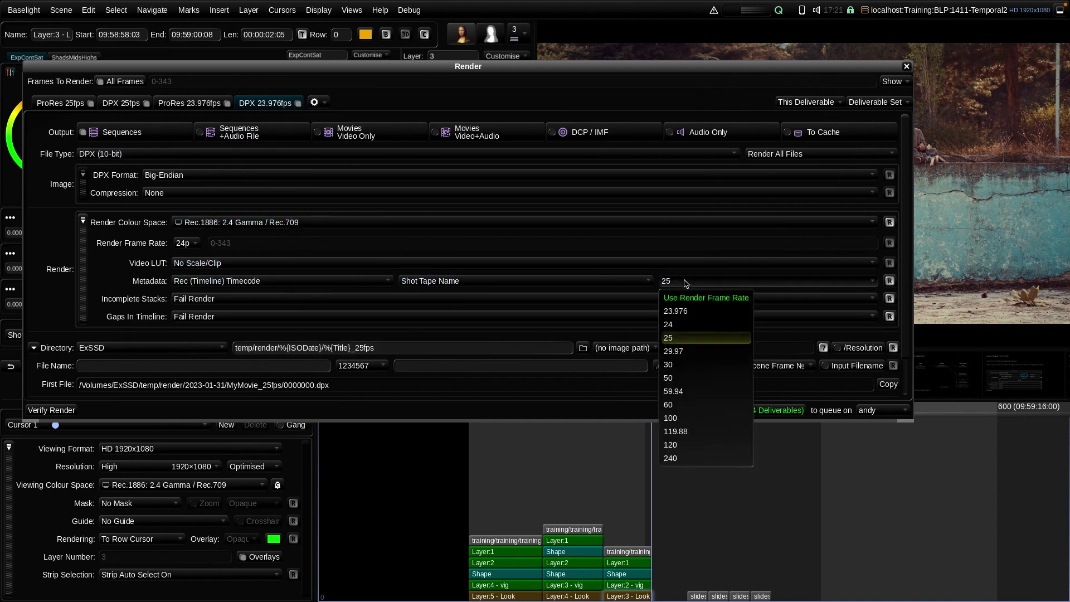
{"action": "left_click", "coordinate": [690, 313]}
{"action": "left_click", "coordinate": [364, 347]}
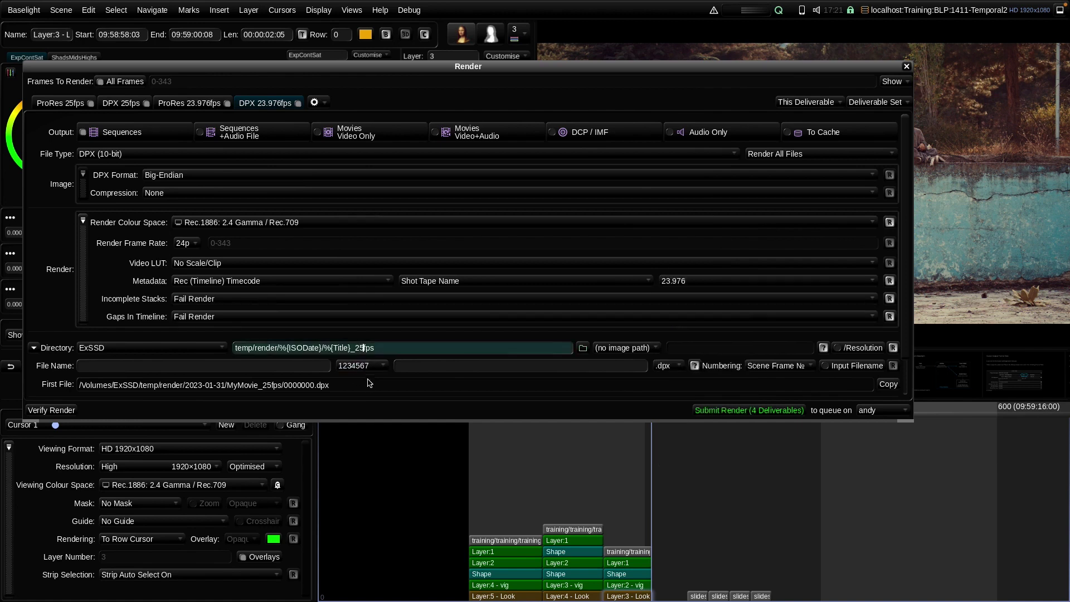
{"action": "key", "text": "BackSpace"}
{"action": "type", "text": "3-976"}
{"action": "key", "text": "Return"}
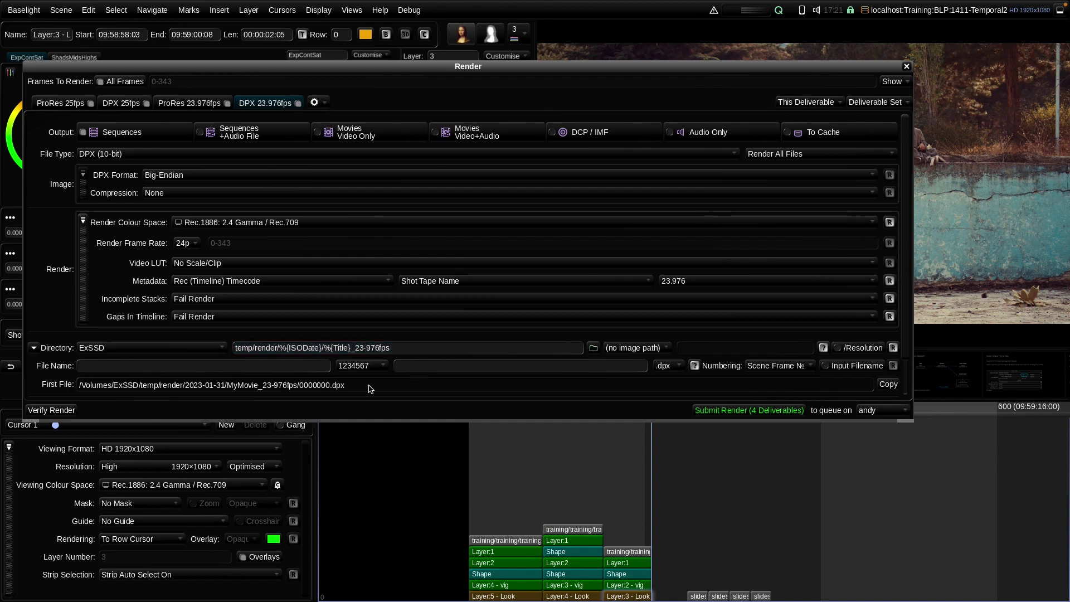
Change the ProRes 23.976fps file name from ProRes_25fps to ProRes_23-976fps.
{"action": "left_click", "coordinate": [192, 104]}
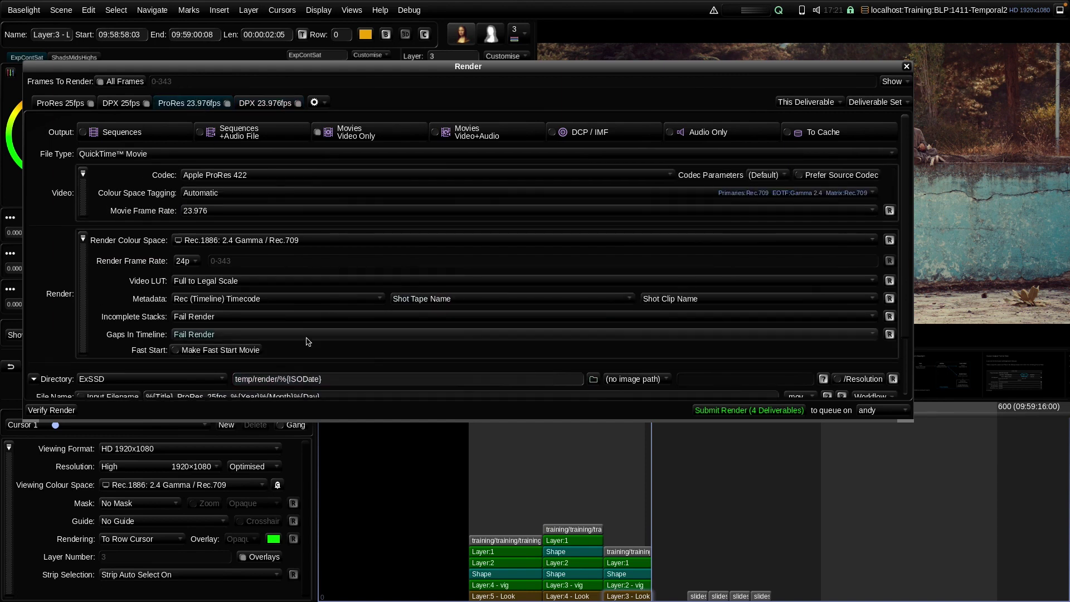
{"action": "scroll", "coordinate": [906, 168], "scroll_direction": "down", "scroll_amount": 3}
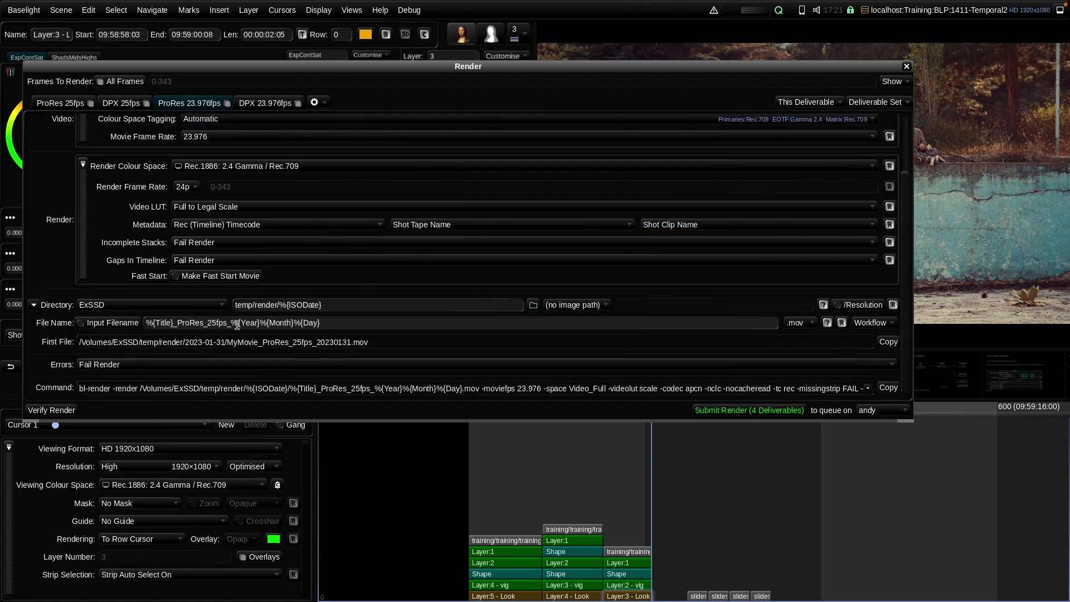
{"action": "left_click", "coordinate": [217, 323]}
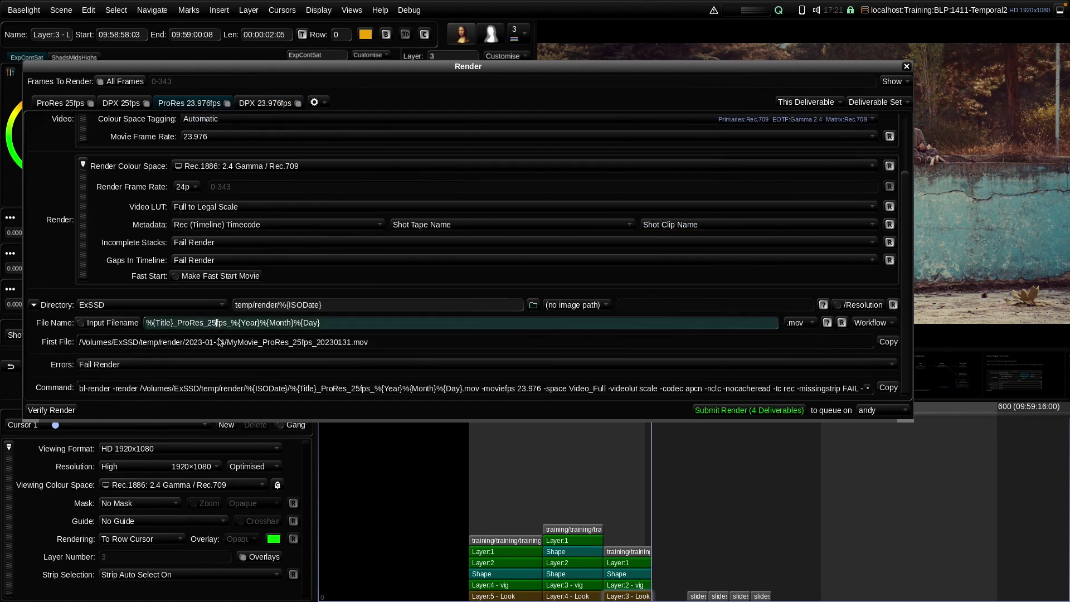
{"action": "key", "text": "BackSpace"}
{"action": "type", "text": "23-976"}
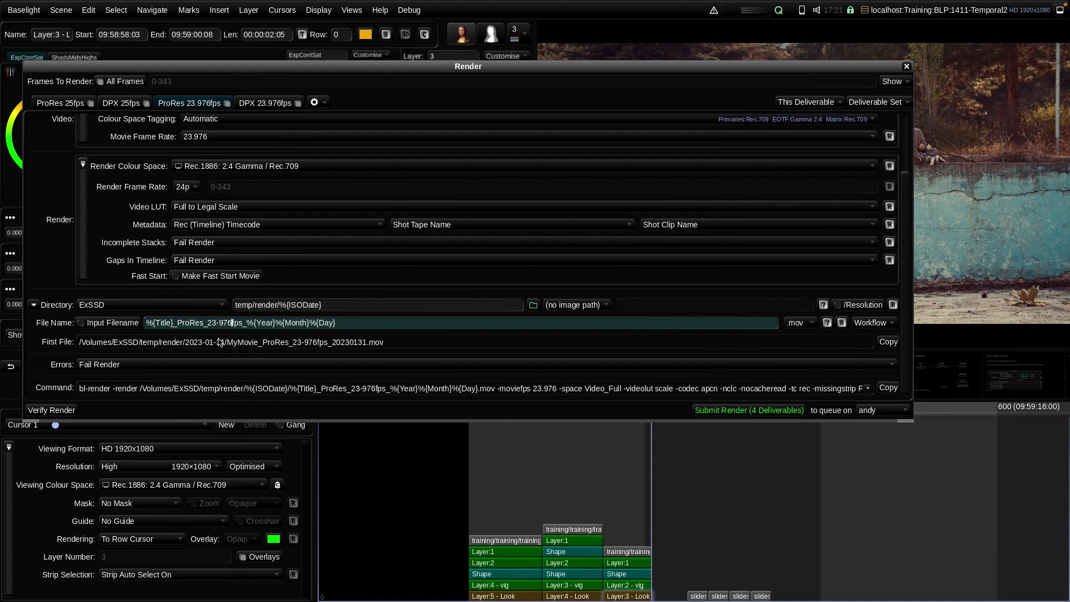
{"action": "key", "text": "Return"}
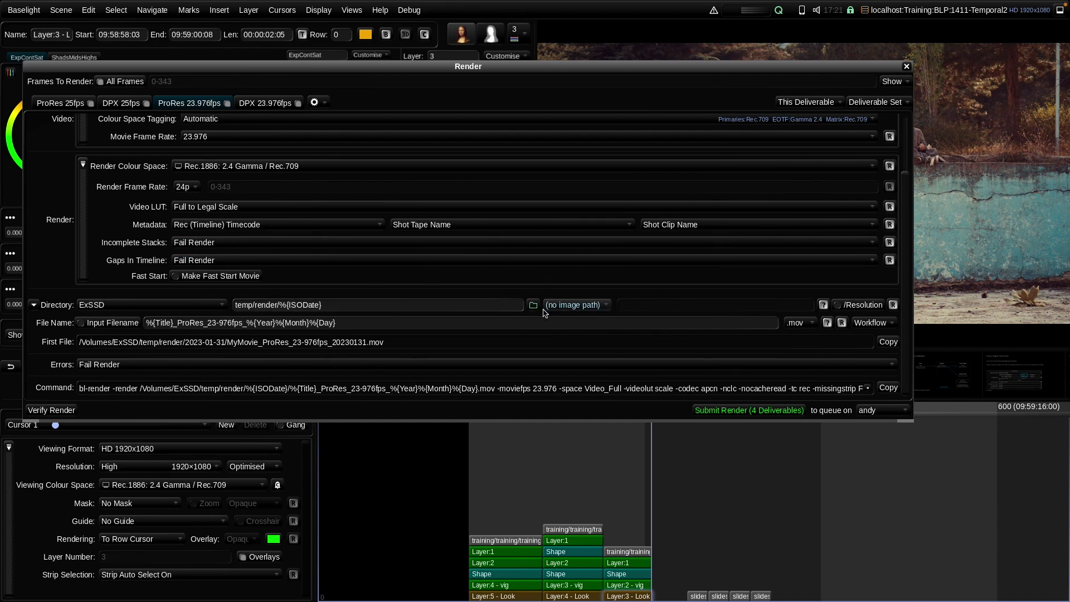
Limit rendering to the selected timeline shots, frames 0-207, instead of all frames.
{"action": "left_click_drag", "start_coordinate": [639, 492], "coordinate": [509, 599]}
{"action": "left_click", "coordinate": [120, 81]}
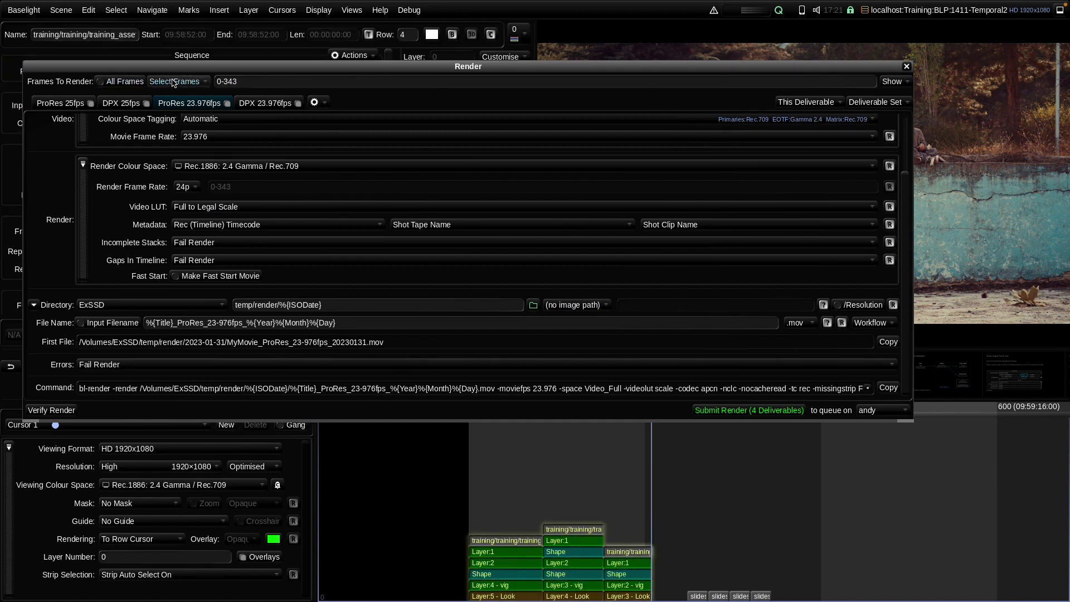
{"action": "left_click", "coordinate": [174, 81]}
{"action": "left_click", "coordinate": [190, 113]}
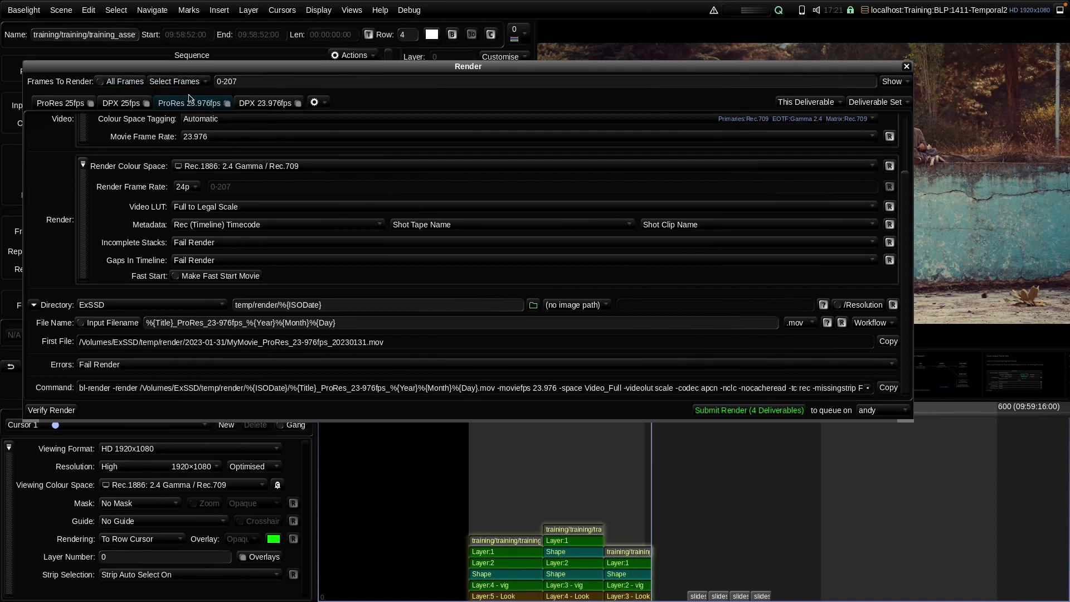
Submit the four-deliverable render and close the Queue Monitor once it finishes.
{"action": "left_click", "coordinate": [746, 410]}
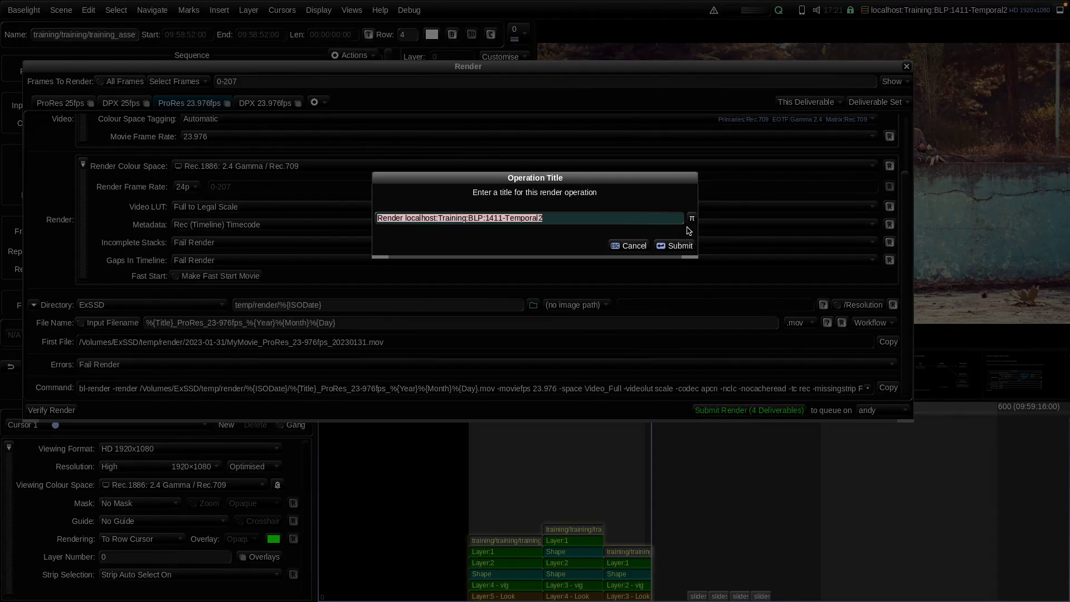
{"action": "left_click", "coordinate": [690, 246]}
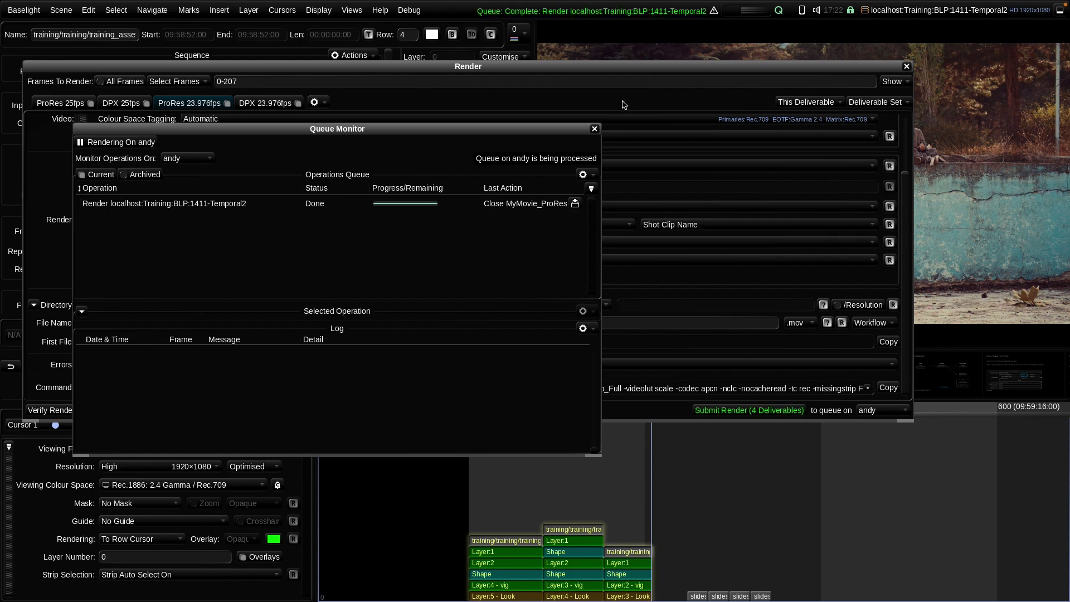
{"action": "left_click", "coordinate": [596, 130]}
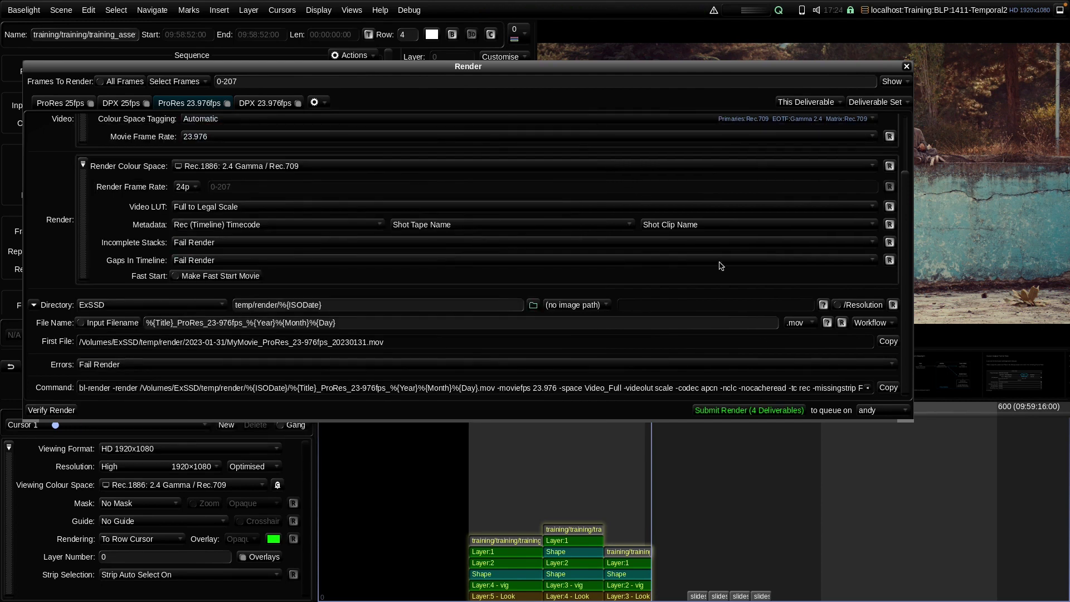
In FLUX Manage, open the 2023-01-31 render folder and check both ProRes movies show 208 frames.
{"action": "key", "text": "ctrl+shift+f"}
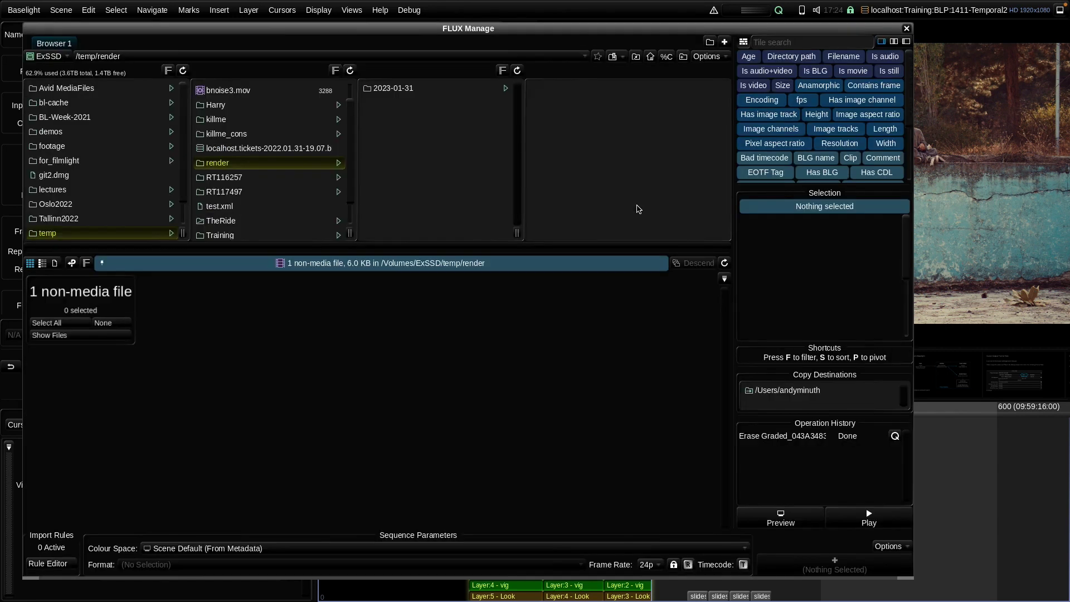
{"action": "left_click", "coordinate": [427, 89]}
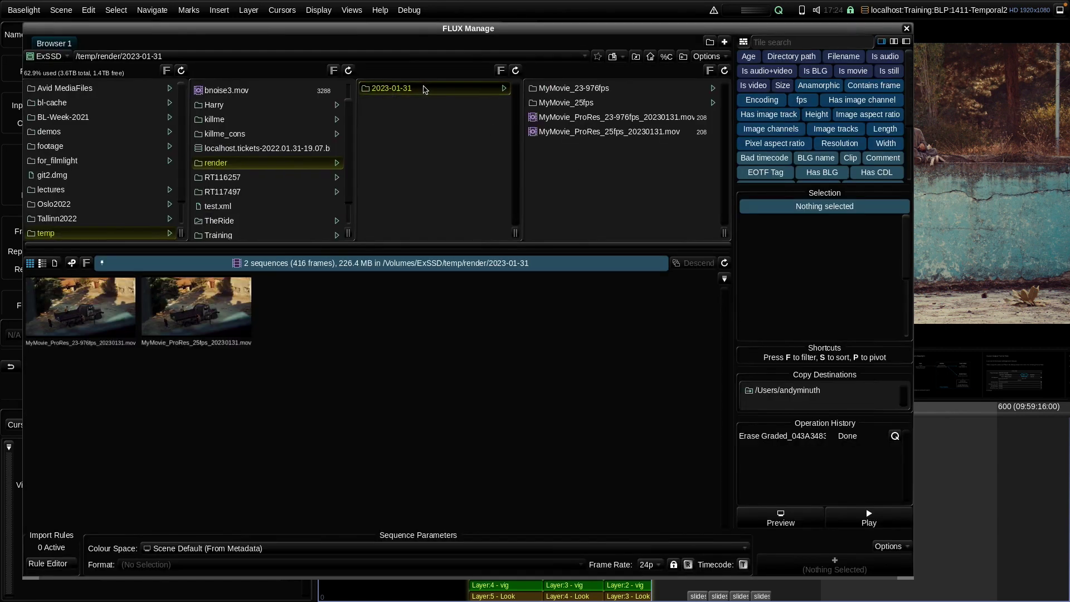
{"action": "left_click_drag", "start_coordinate": [725, 233], "coordinate": [759, 239]}
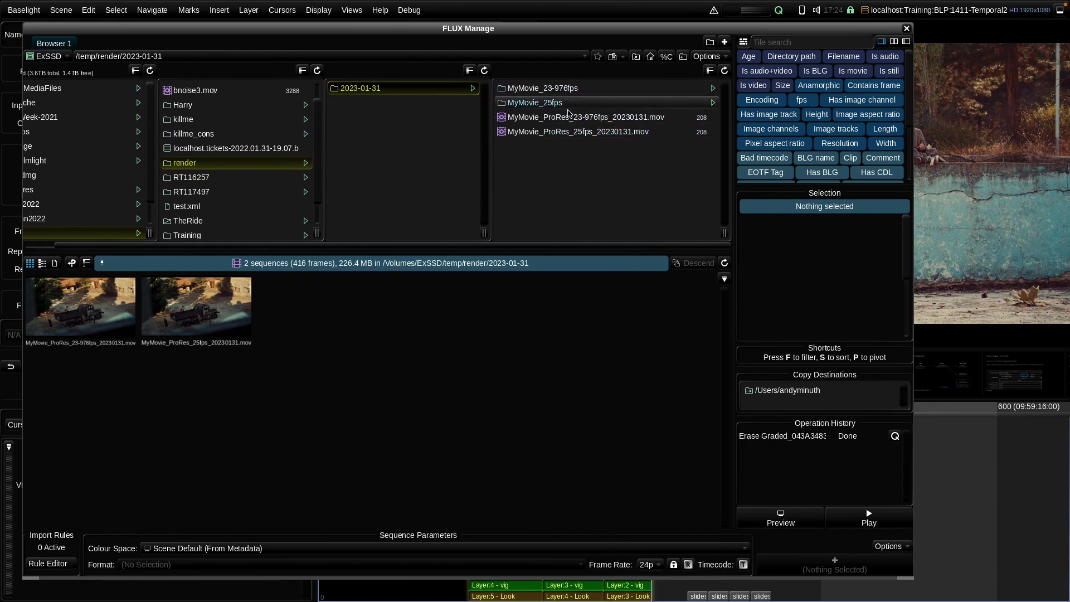
{"action": "left_click", "coordinate": [562, 132]}
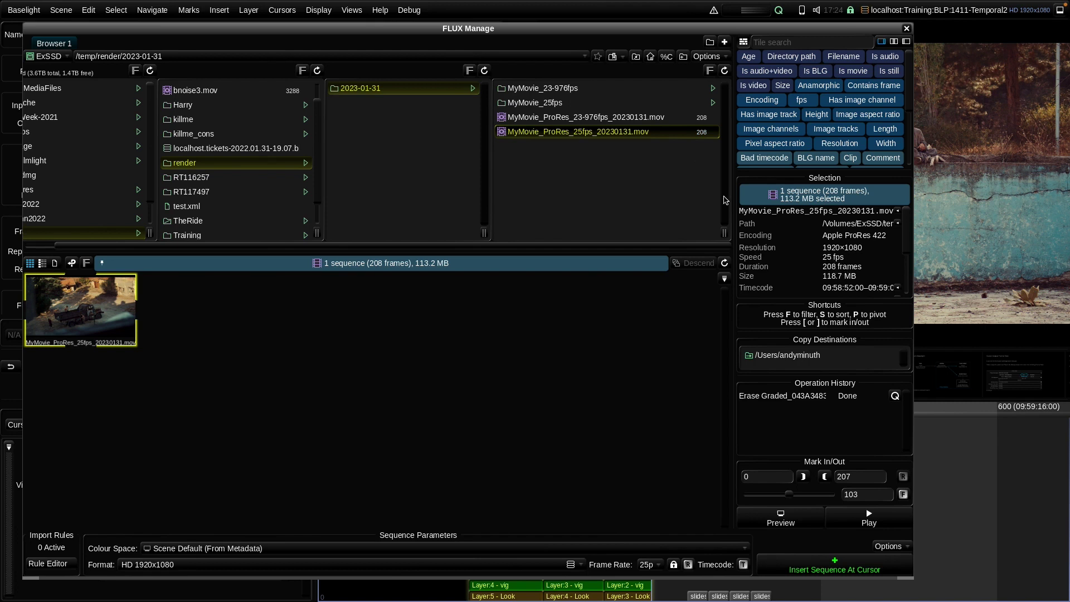
{"action": "left_click", "coordinate": [612, 119]}
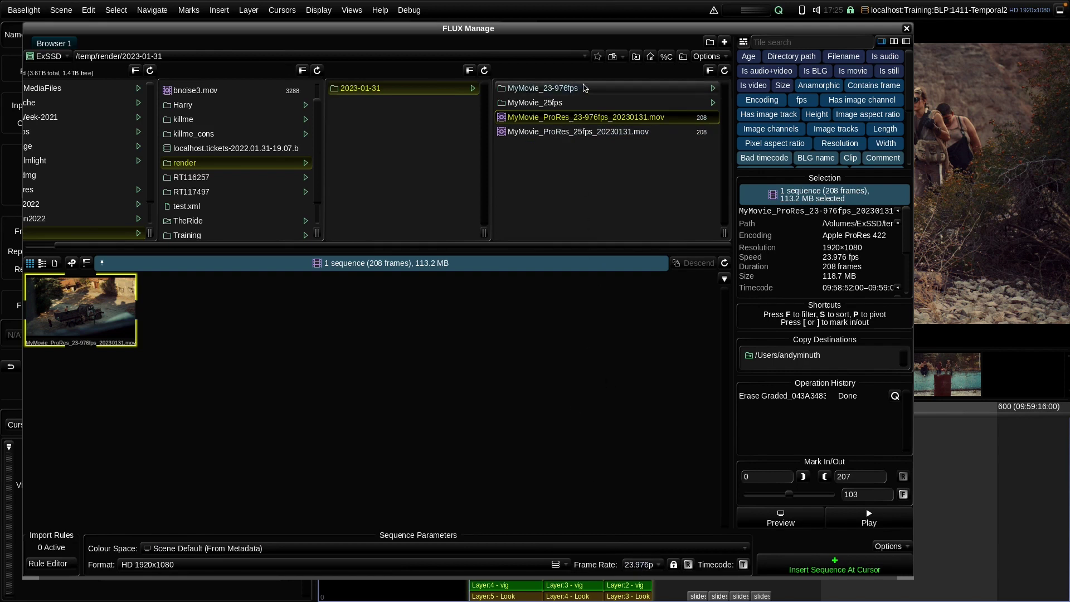
Insert the 23.976fps ProRes movie at the scene's 24 fps with stack From Input Colour Space.
{"action": "double_click", "coordinate": [576, 120]}
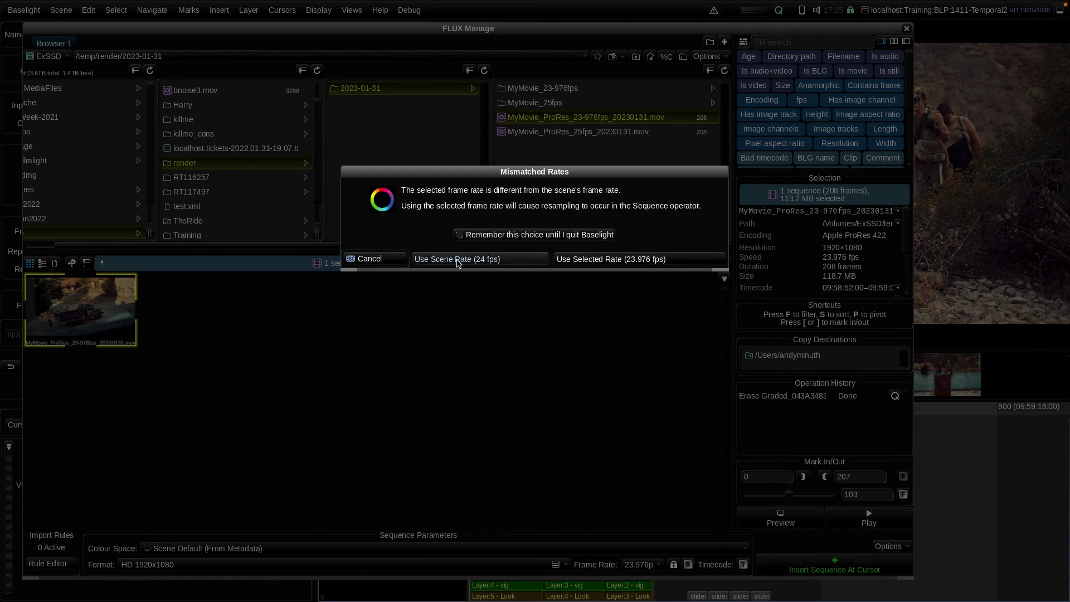
{"action": "left_click", "coordinate": [457, 263]}
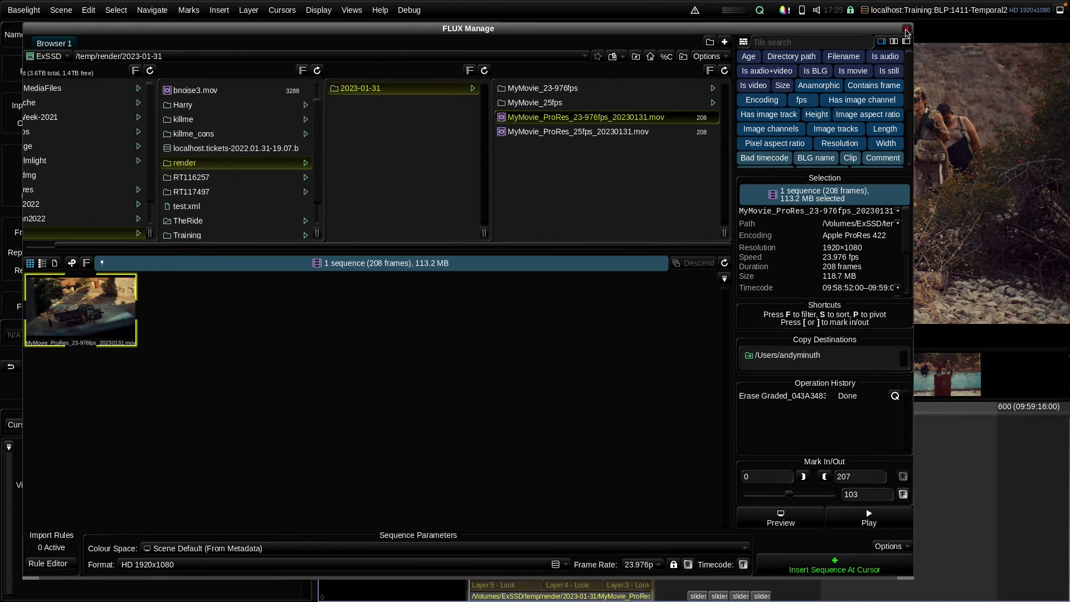
{"action": "left_click", "coordinate": [906, 29]}
{"action": "left_click", "coordinate": [908, 70]}
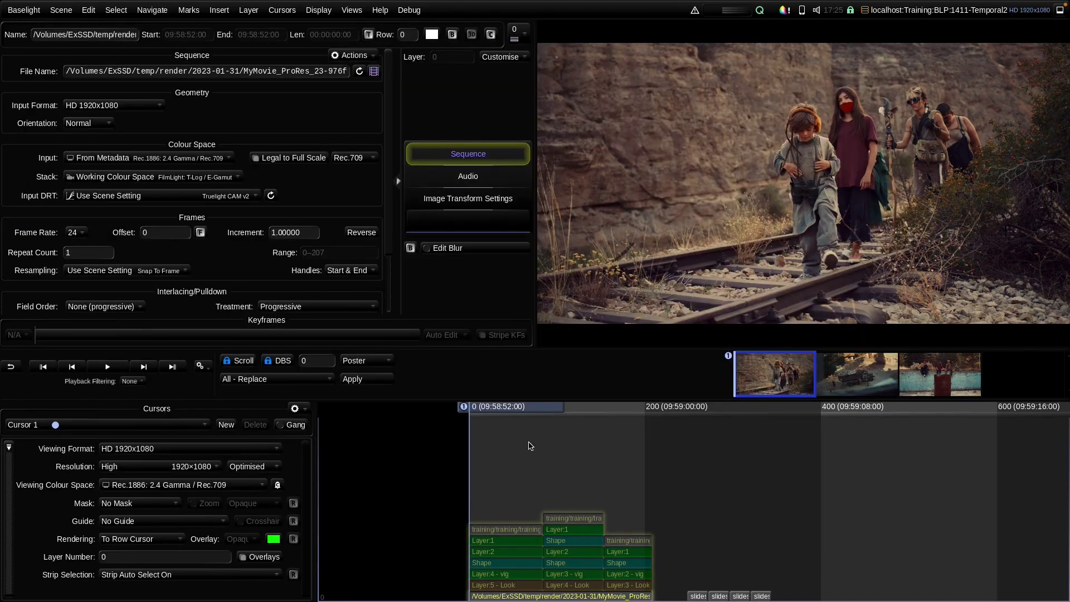
{"action": "left_click_drag", "start_coordinate": [490, 411], "coordinate": [532, 417]}
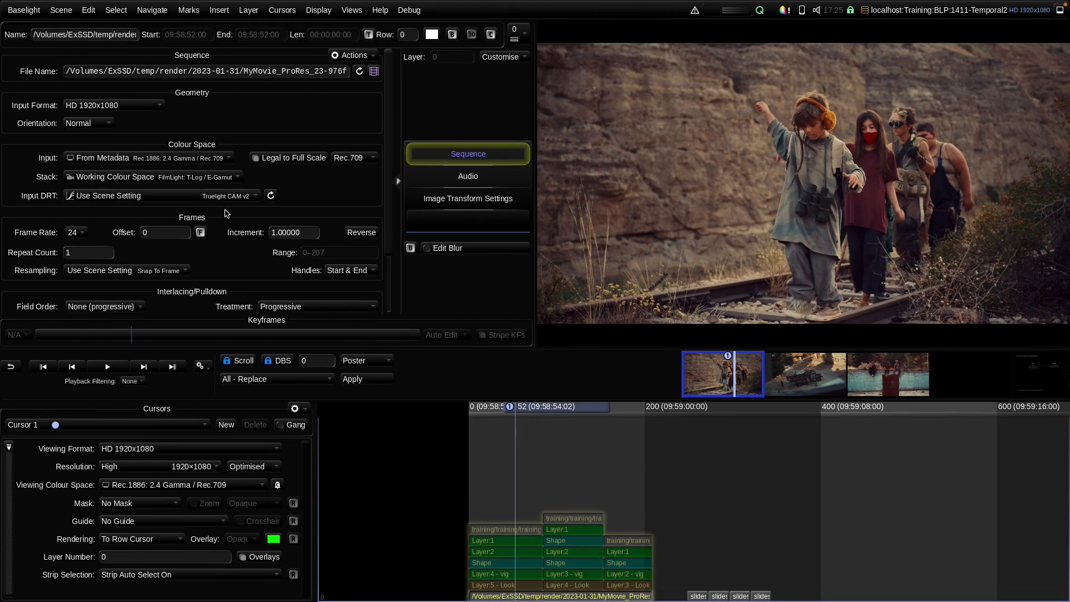
{"action": "left_click", "coordinate": [190, 177]}
{"action": "left_click", "coordinate": [212, 211]}
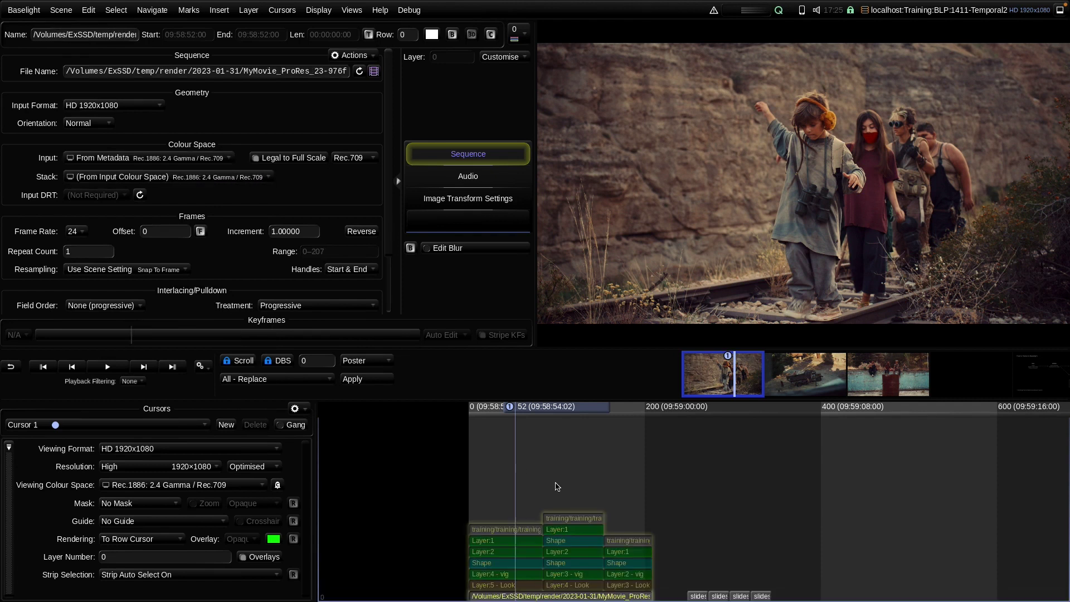
{"action": "left_click_drag", "start_coordinate": [540, 399], "coordinate": [618, 424]}
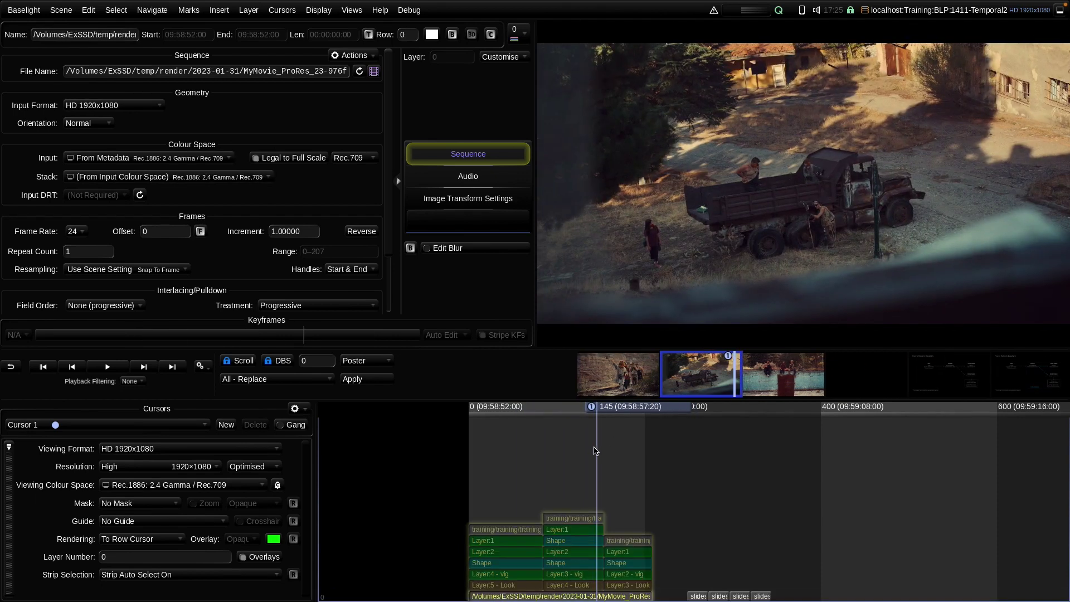
{"action": "key", "text": "Home"}
Insert MyMovie_ProRes_25fps at the scene's 24 fps, stack From Input Colour Space, and commit the strip.
{"action": "key", "text": "ctrl+i"}
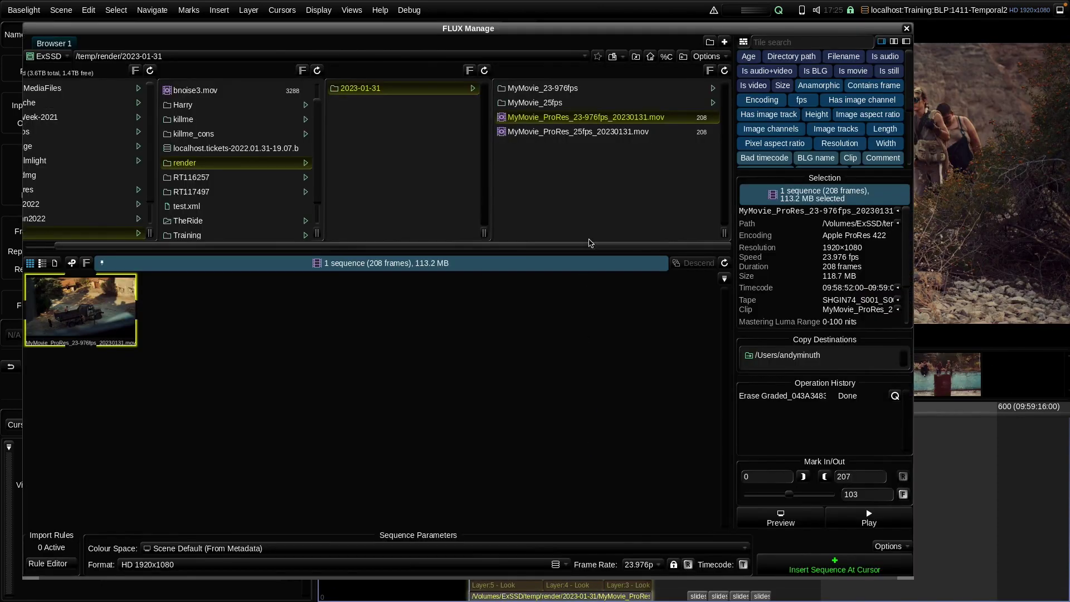
{"action": "left_click", "coordinate": [606, 132]}
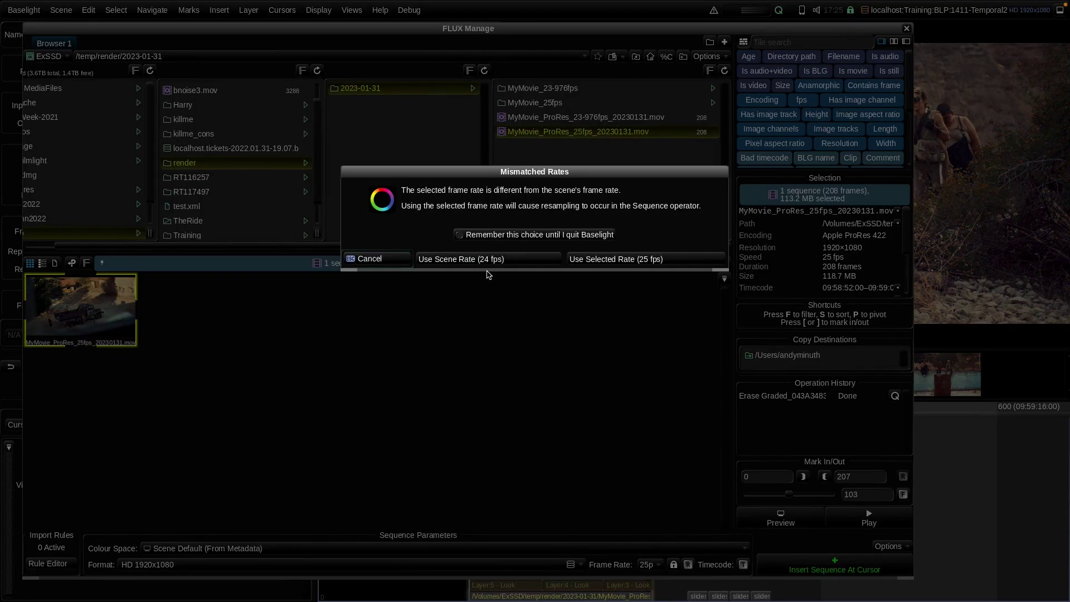
{"action": "left_click", "coordinate": [484, 260]}
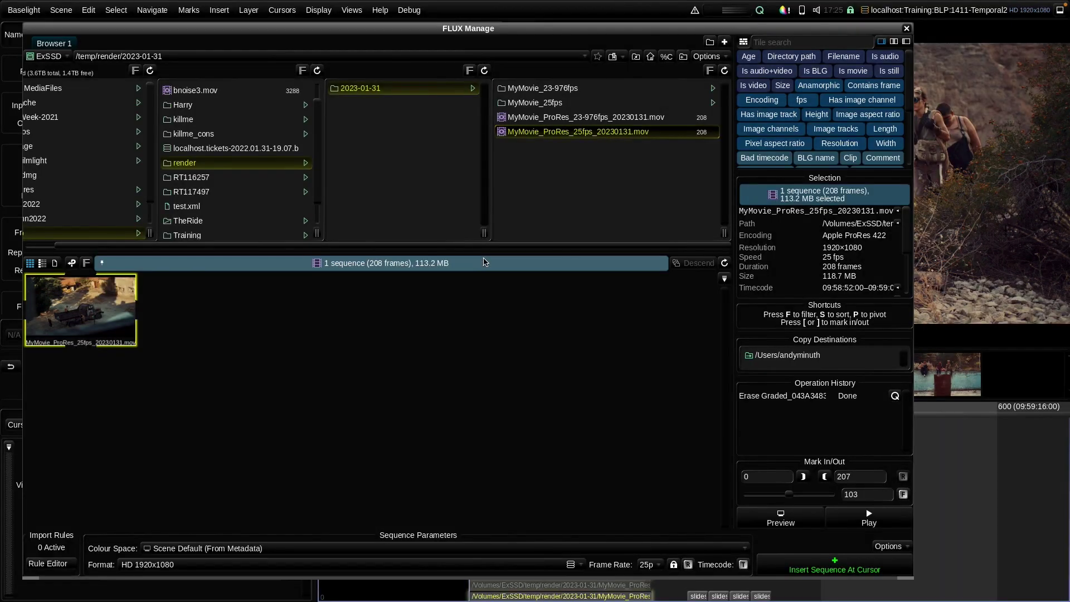
{"action": "left_click", "coordinate": [907, 29]}
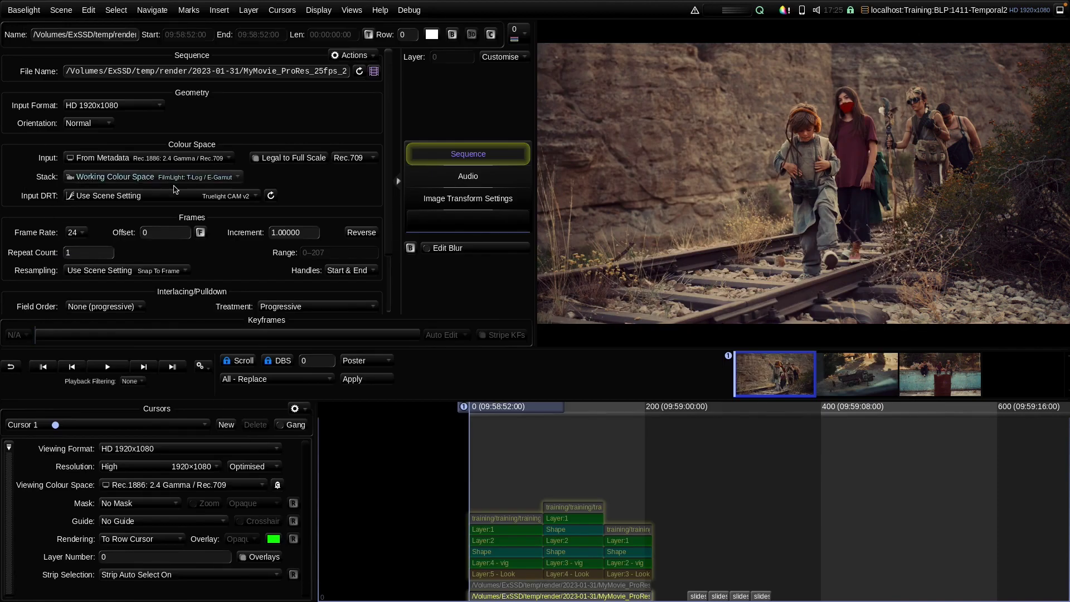
{"action": "left_click", "coordinate": [173, 179]}
{"action": "left_click", "coordinate": [173, 205]}
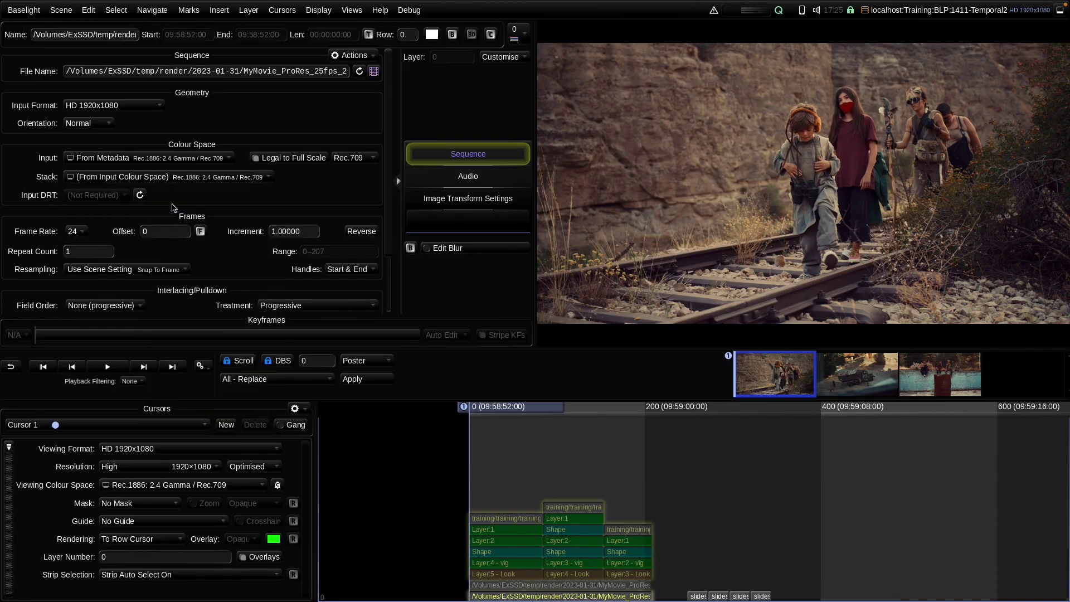
{"action": "left_click", "coordinate": [536, 594]}
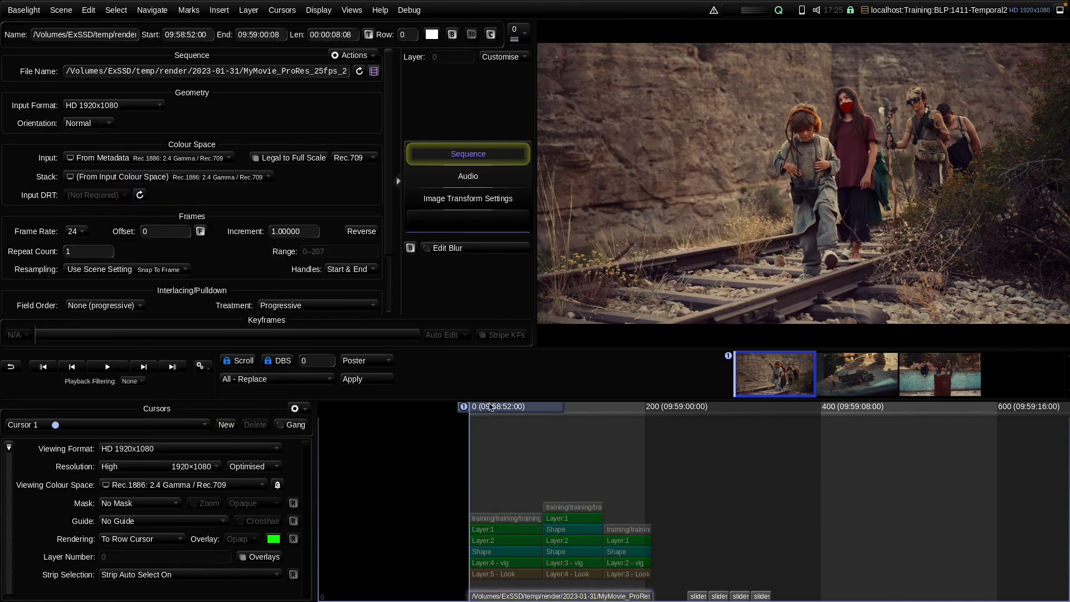
{"action": "left_click", "coordinate": [521, 407]}
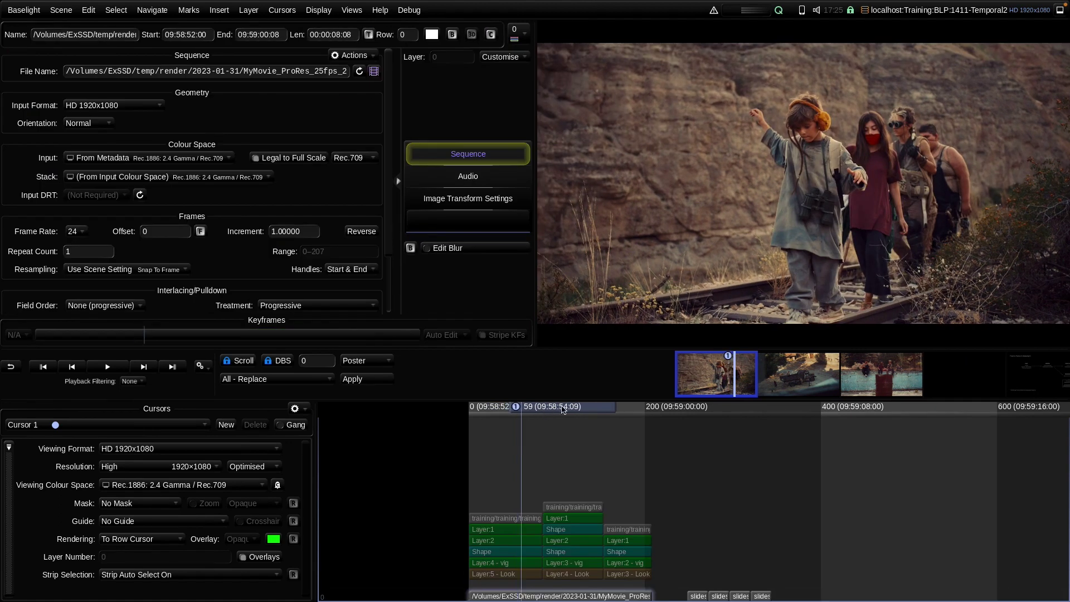
{"action": "left_click", "coordinate": [622, 407]}
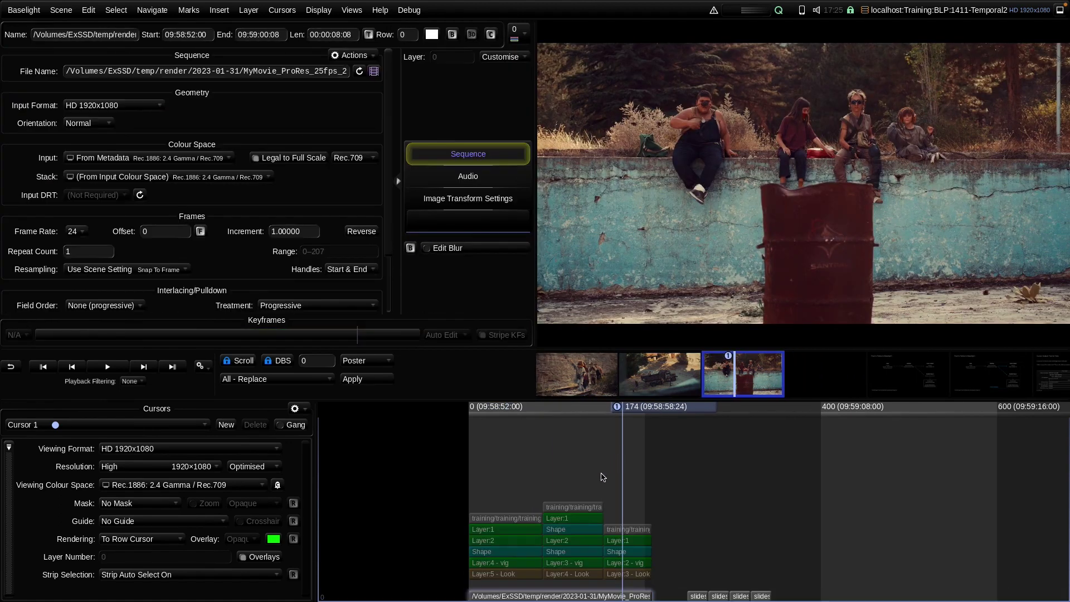
{"action": "key", "text": "ctrl+i"}
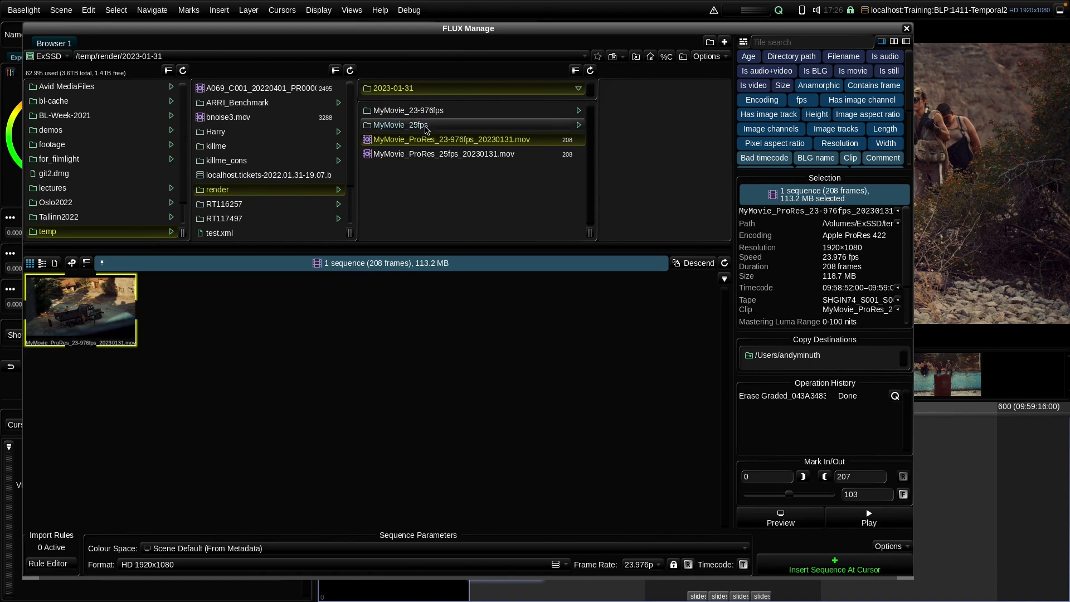
{"action": "left_click", "coordinate": [426, 126]}
{"action": "left_click", "coordinate": [619, 88]}
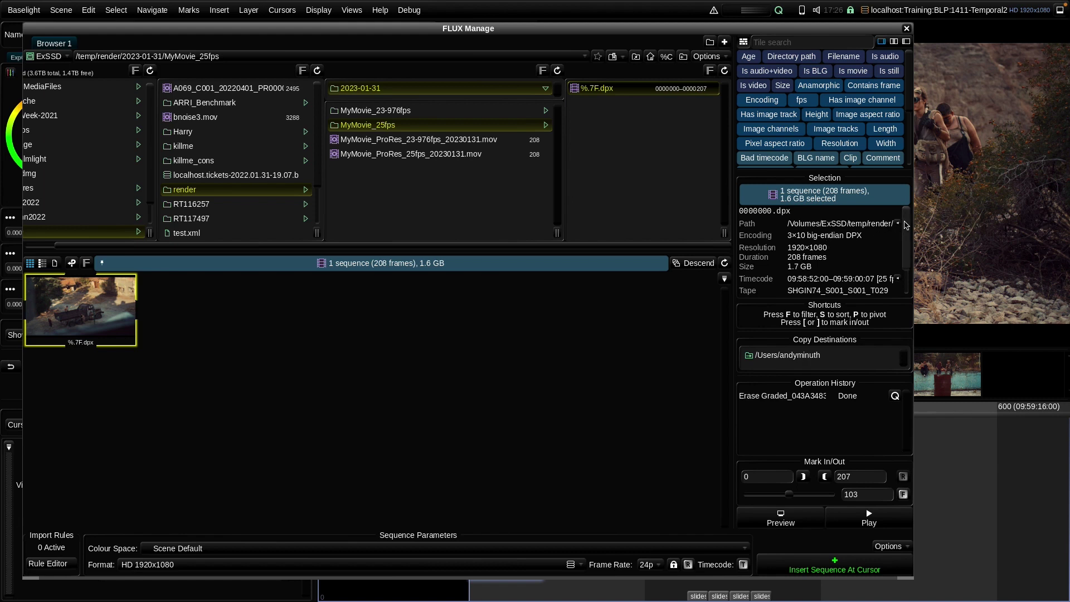
{"action": "scroll", "coordinate": [908, 262], "scroll_direction": "down", "scroll_amount": 3}
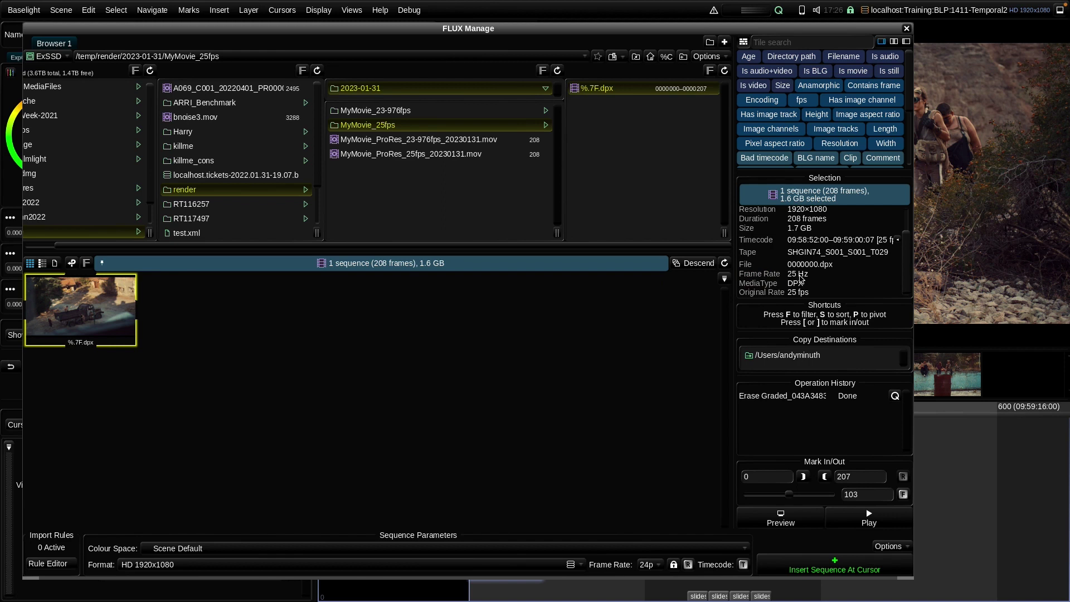
{"action": "left_click", "coordinate": [419, 111]}
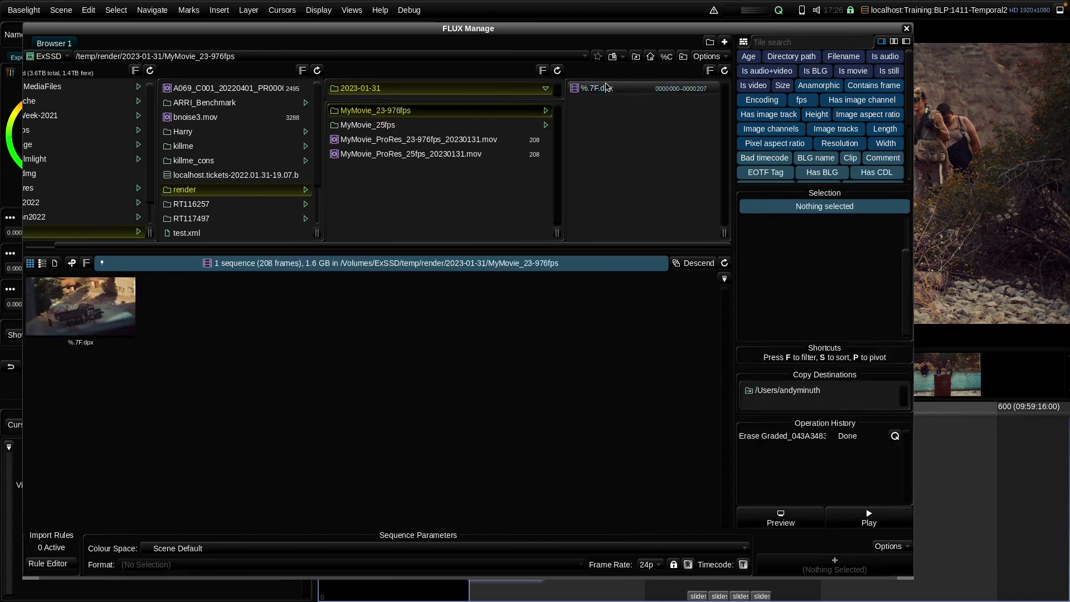
{"action": "left_click", "coordinate": [606, 89]}
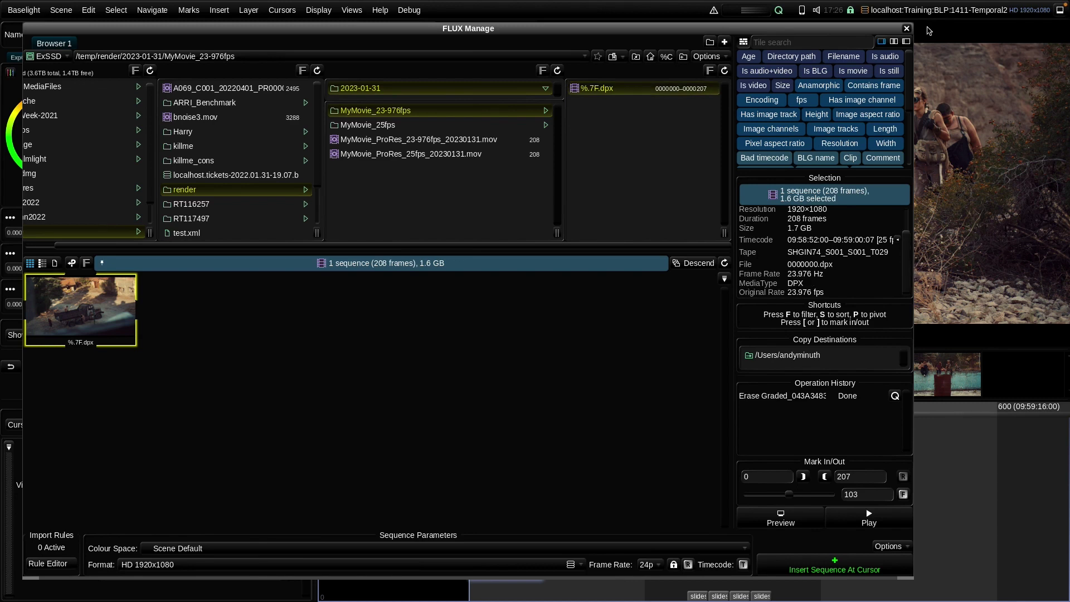
{"action": "left_click", "coordinate": [907, 29]}
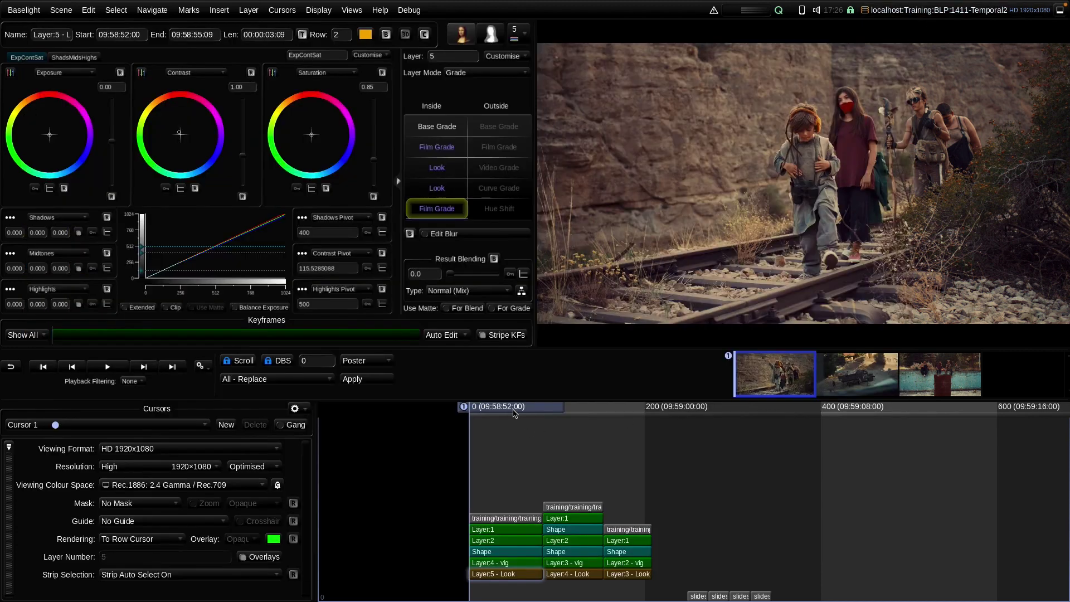
Scrub to the frame-rate delivery slide at frame 334 and show it full screen.
{"action": "left_click_drag", "start_coordinate": [514, 413], "coordinate": [796, 445]}
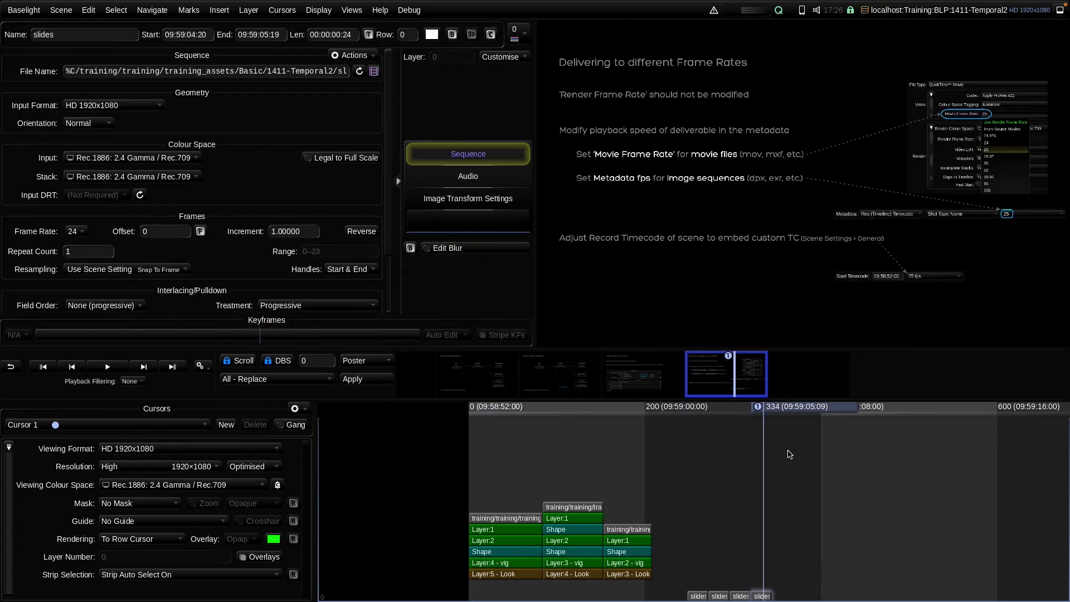
{"action": "key", "text": "f"}
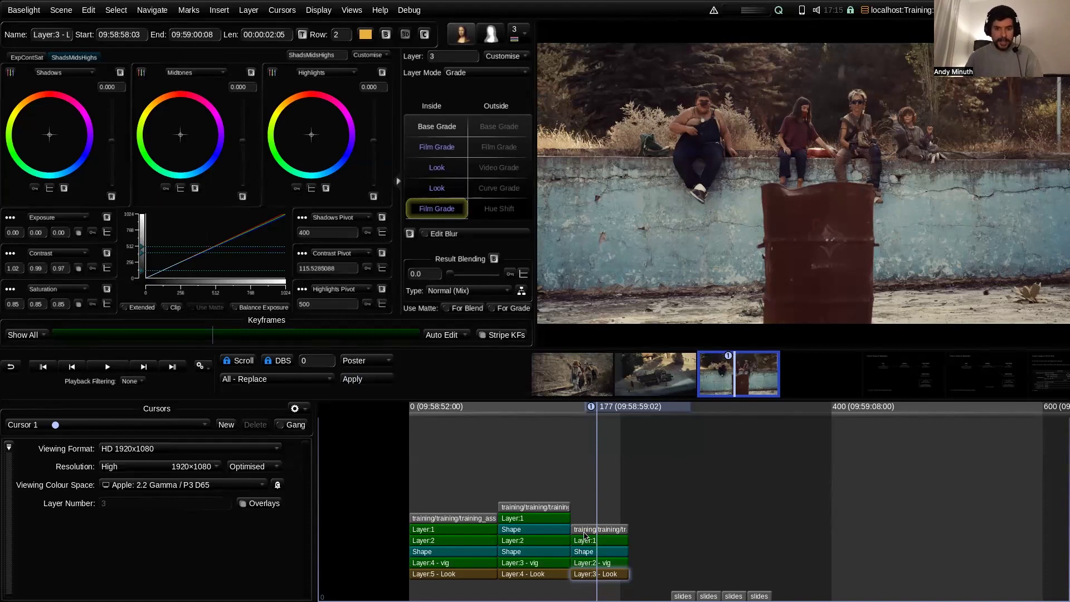
Set the barrel shot strip's audio Type to File with a 25:24 playback ratio.
{"action": "left_click", "coordinate": [584, 530]}
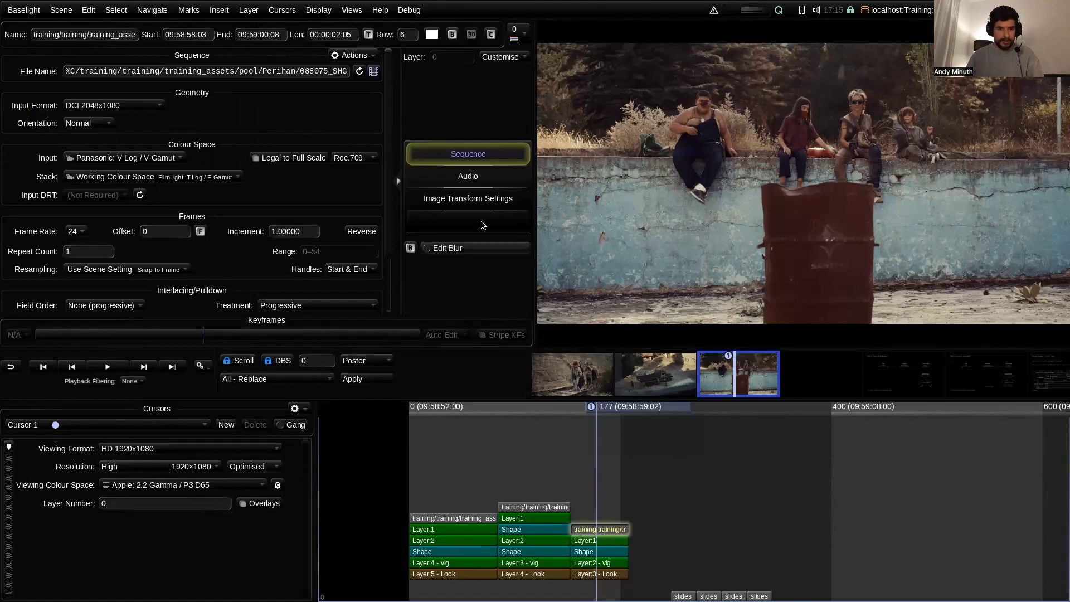
{"action": "left_click", "coordinate": [468, 176]}
{"action": "left_click", "coordinate": [72, 57]}
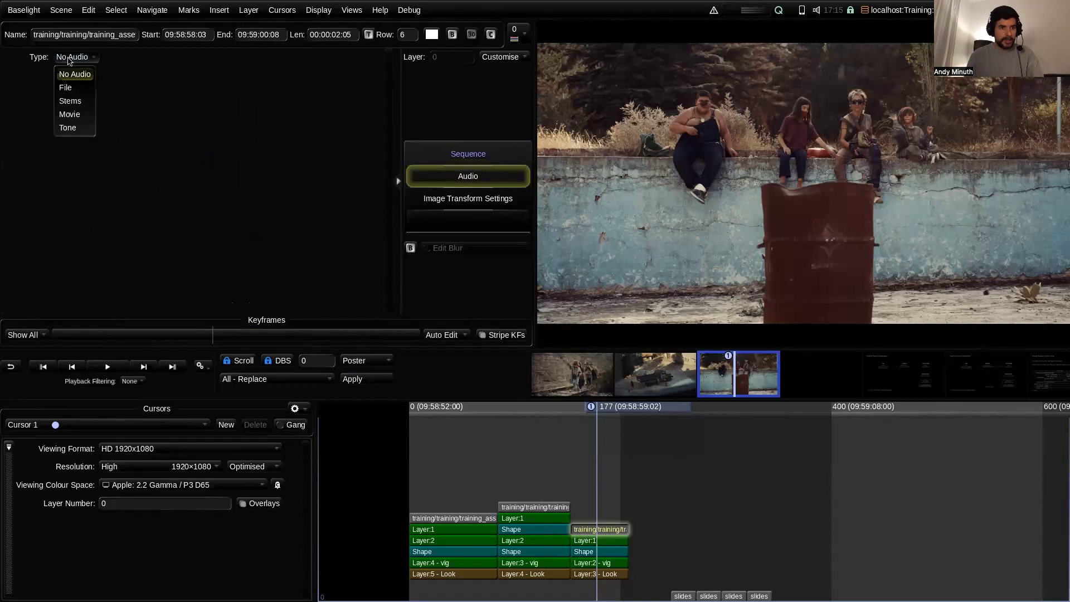
{"action": "left_click", "coordinate": [78, 89]}
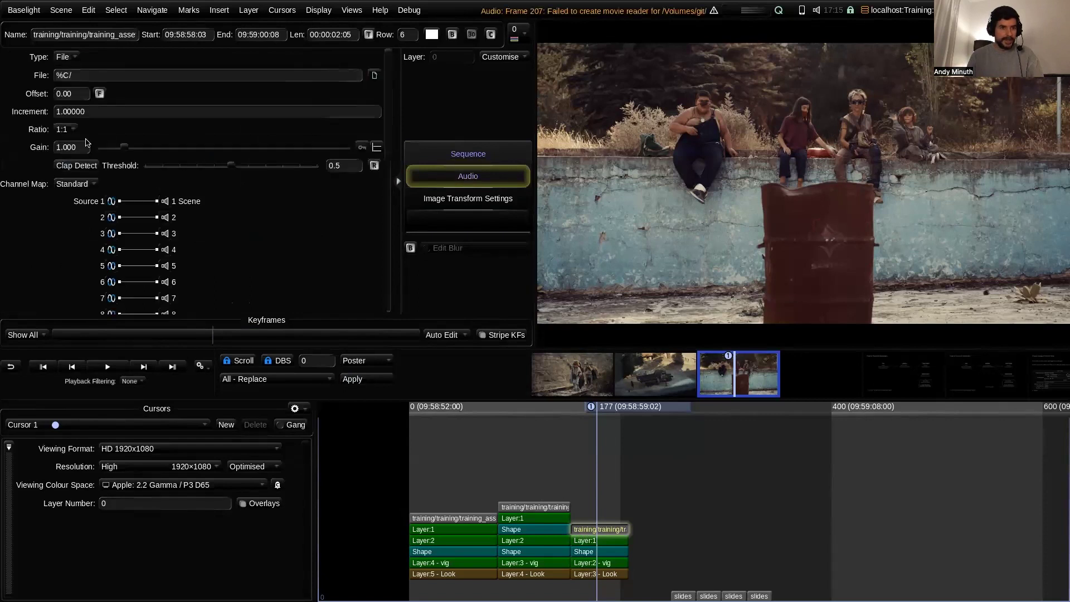
{"action": "left_click", "coordinate": [66, 133]}
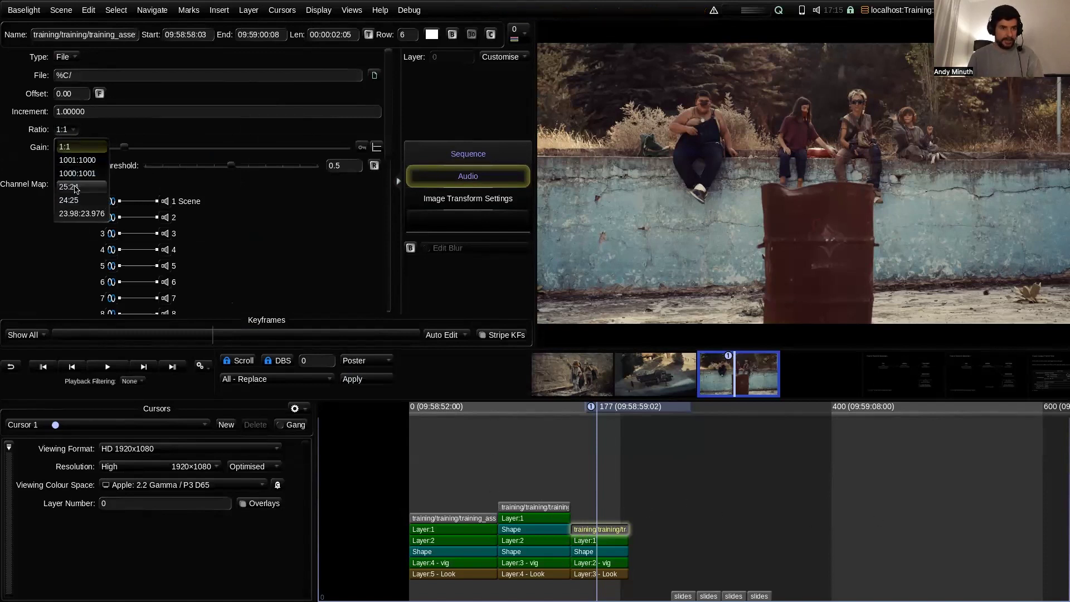
{"action": "left_click", "coordinate": [76, 188]}
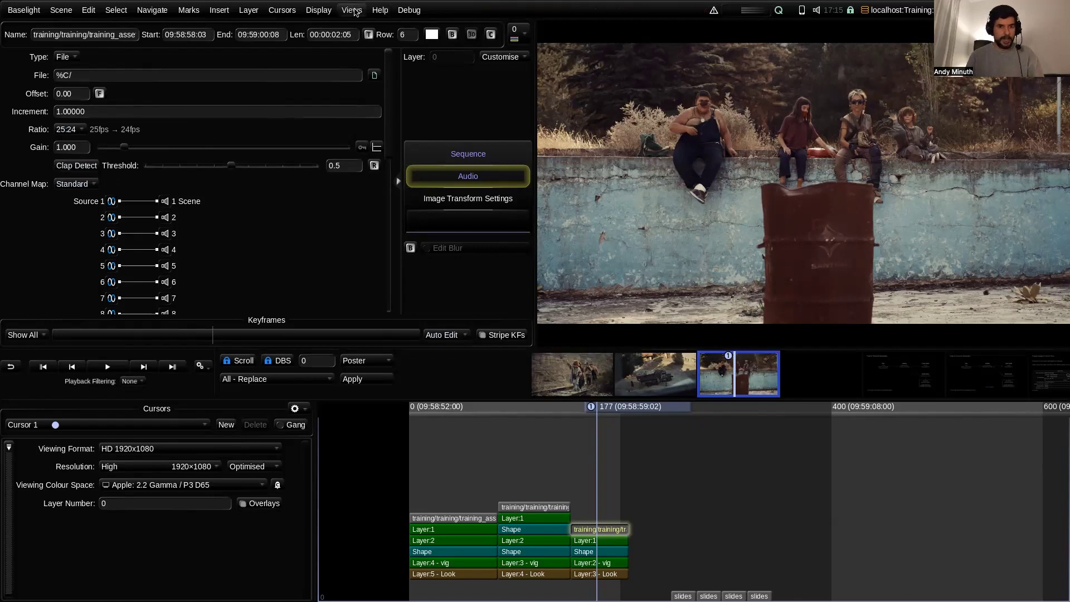
{"action": "left_click", "coordinate": [352, 10]}
In Scene Settings, set the Scene Audio type to File or Movie, keeping the 1:1 ratio.
{"action": "left_click", "coordinate": [389, 407]}
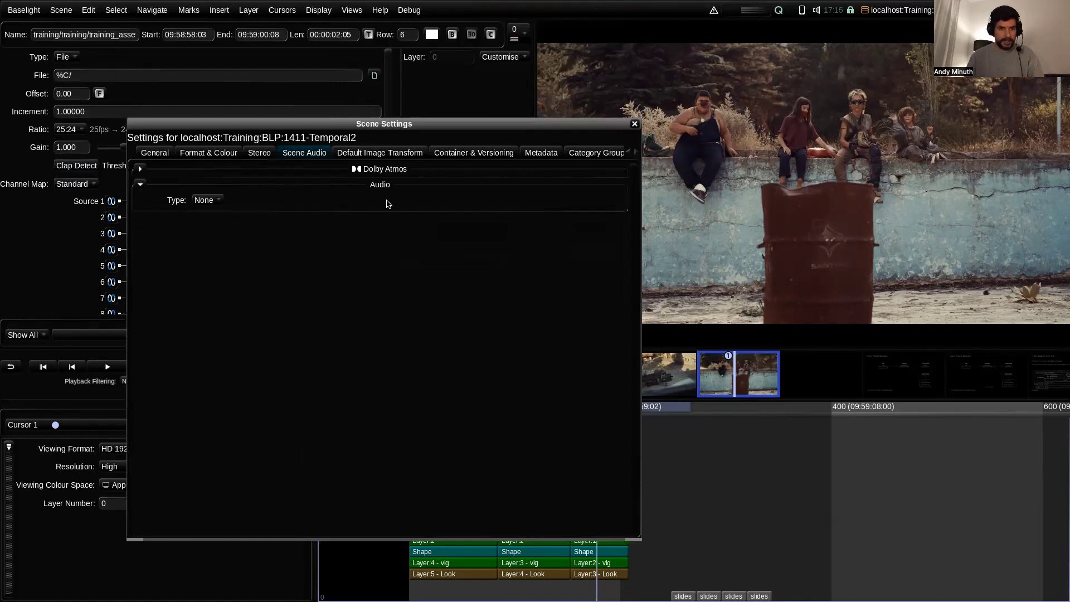
{"action": "left_click", "coordinate": [206, 201]}
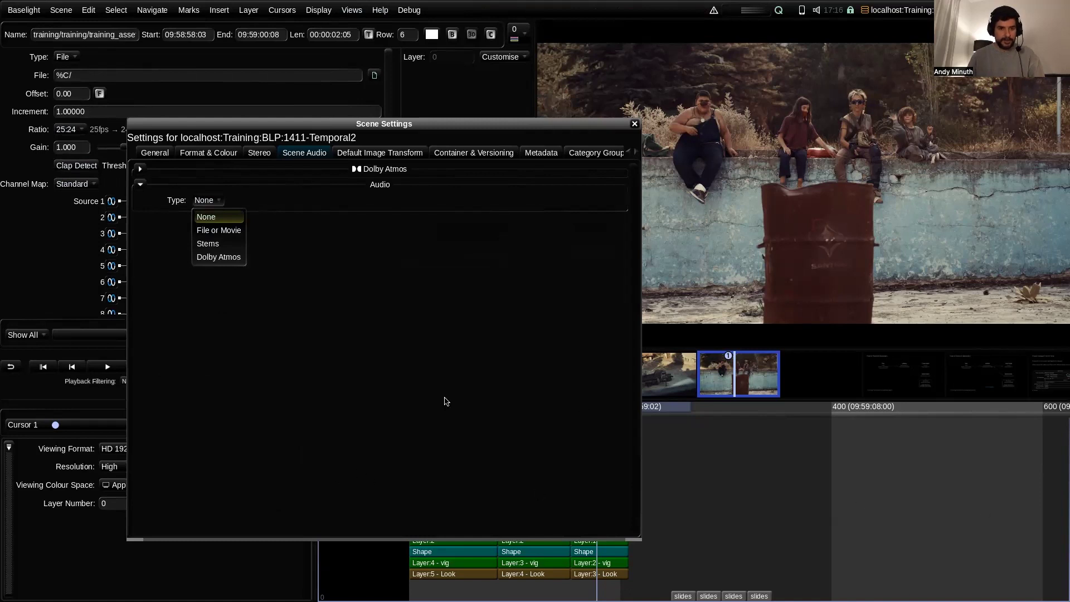
{"action": "left_click", "coordinate": [216, 230]}
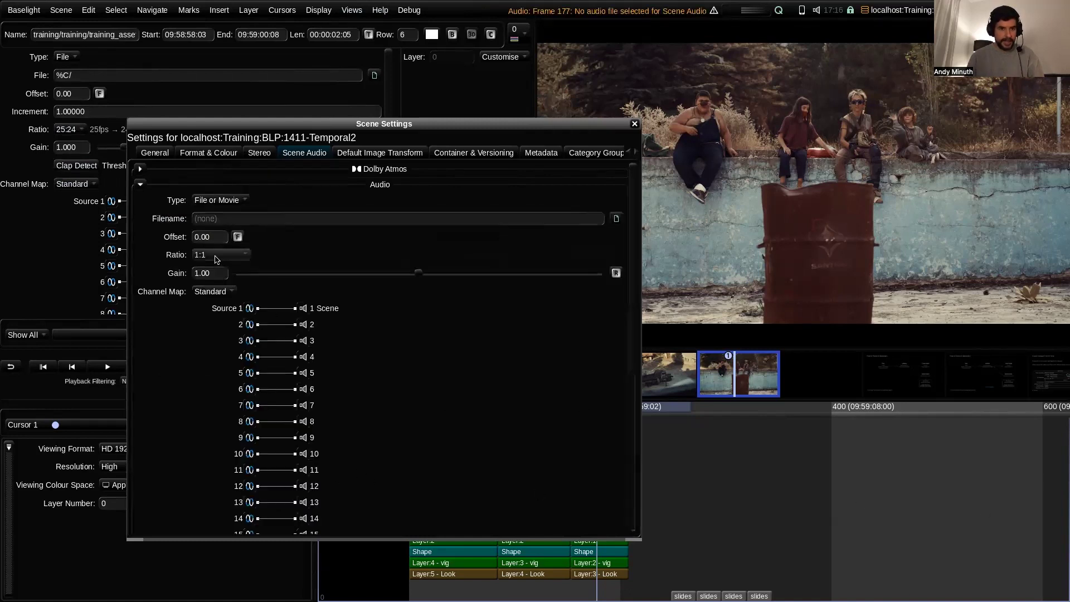
{"action": "left_click", "coordinate": [219, 255]}
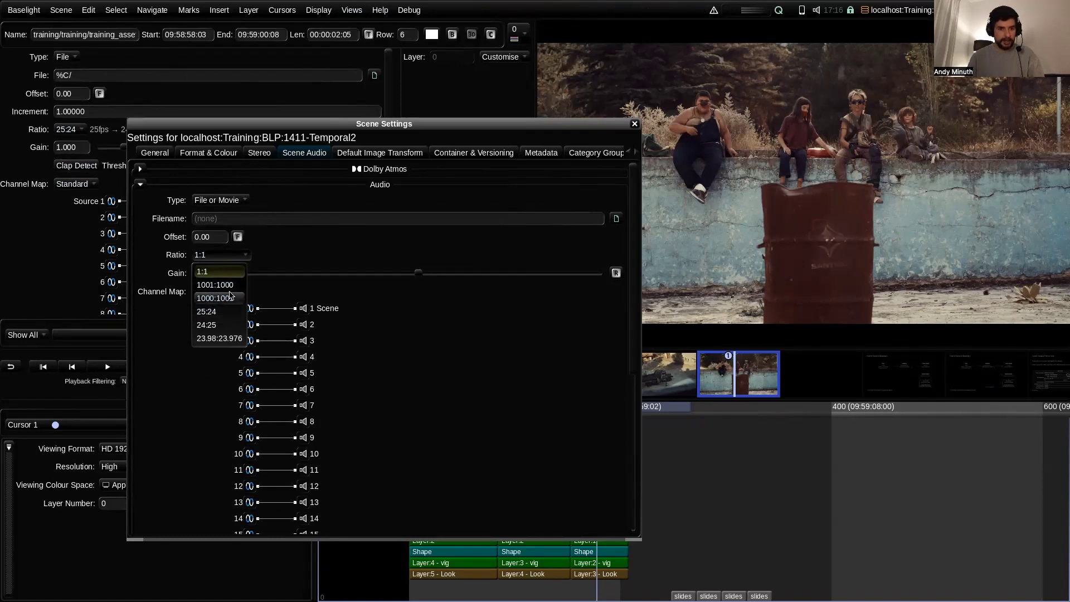
{"action": "left_click", "coordinate": [430, 236]}
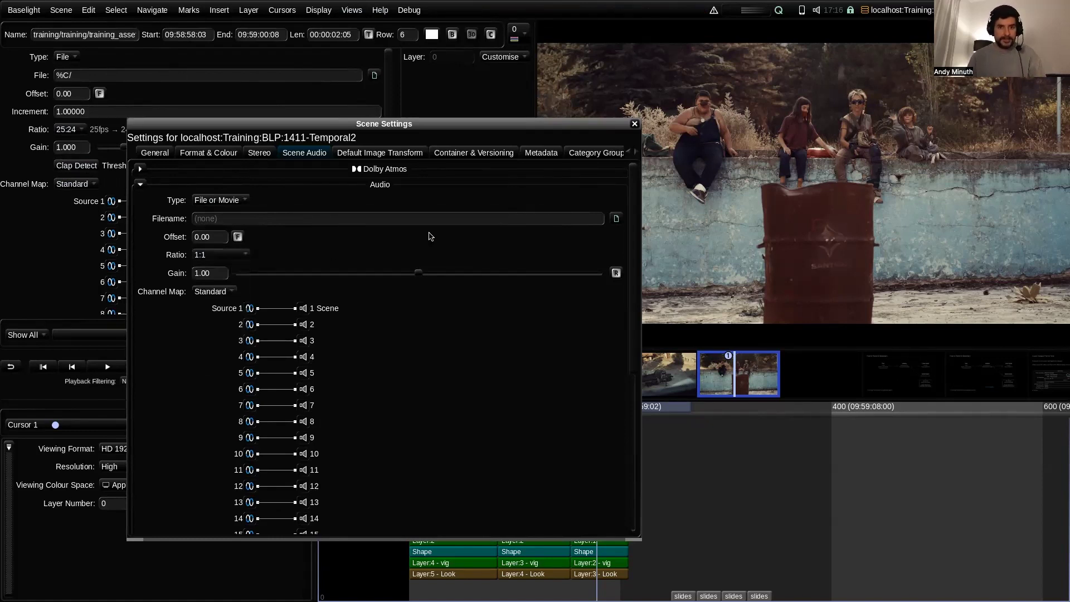